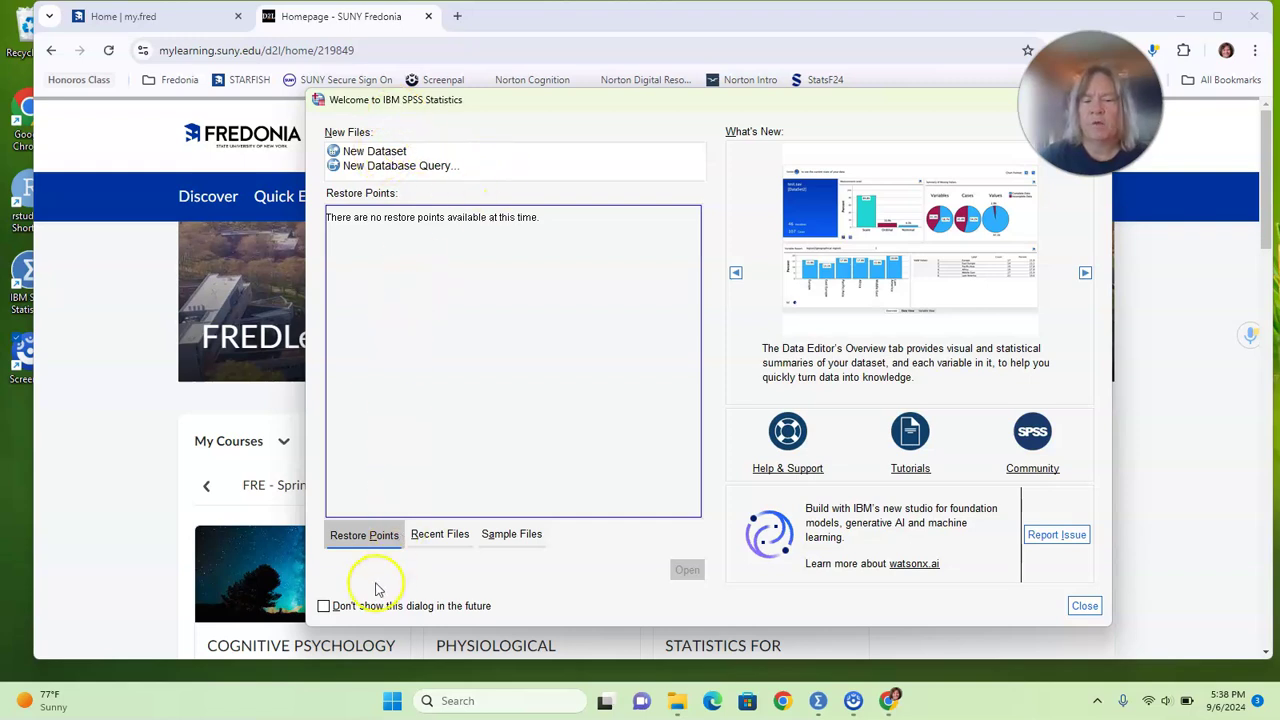
Open the Exam One Material module of the Fall 2024 Statistics for Psychology PSY-200-01 course.
left_click(124, 457)
scroll(204, 452, "down", 2)
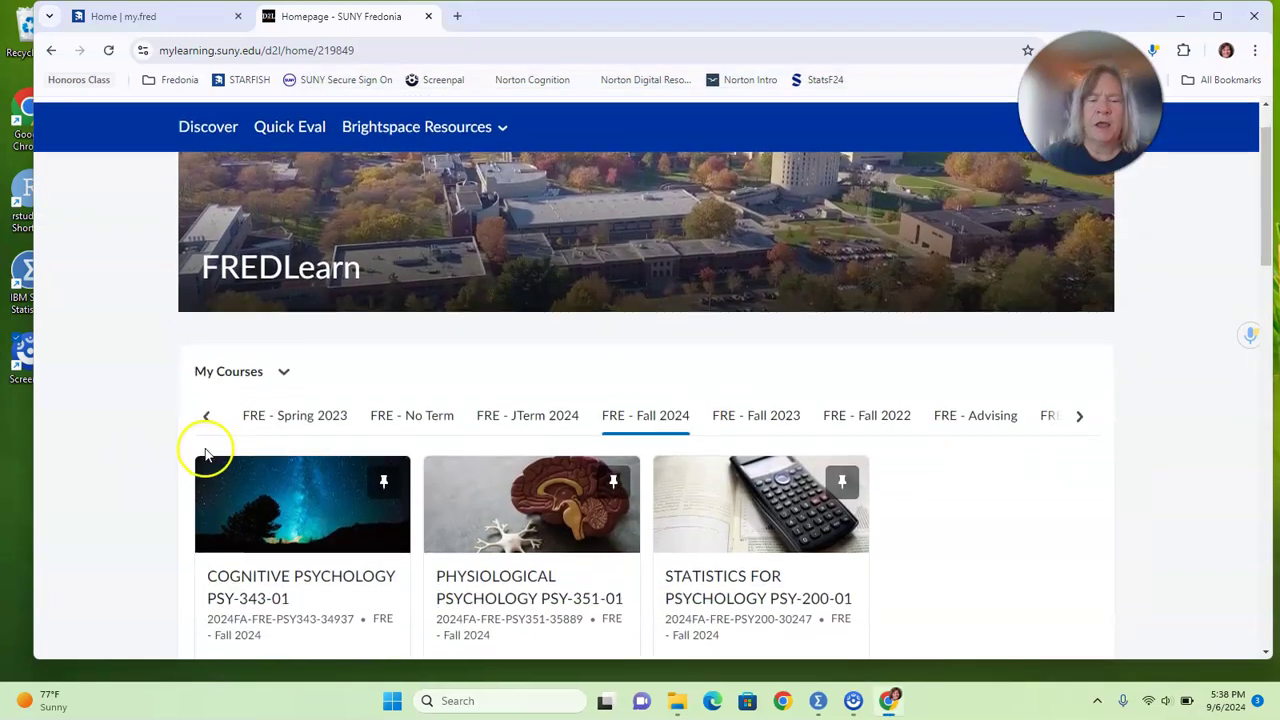
scroll(200, 457, "down", 1)
left_click(718, 425)
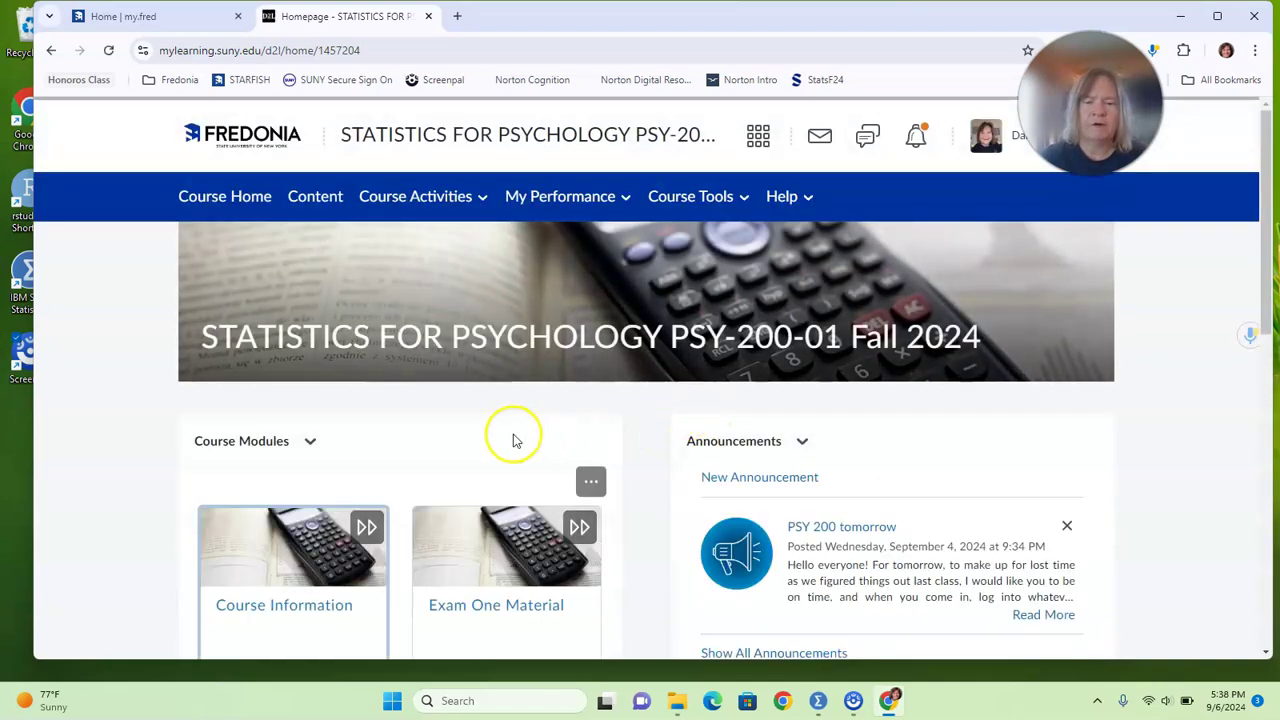
scroll(512, 440, "down", 2)
left_click(512, 446)
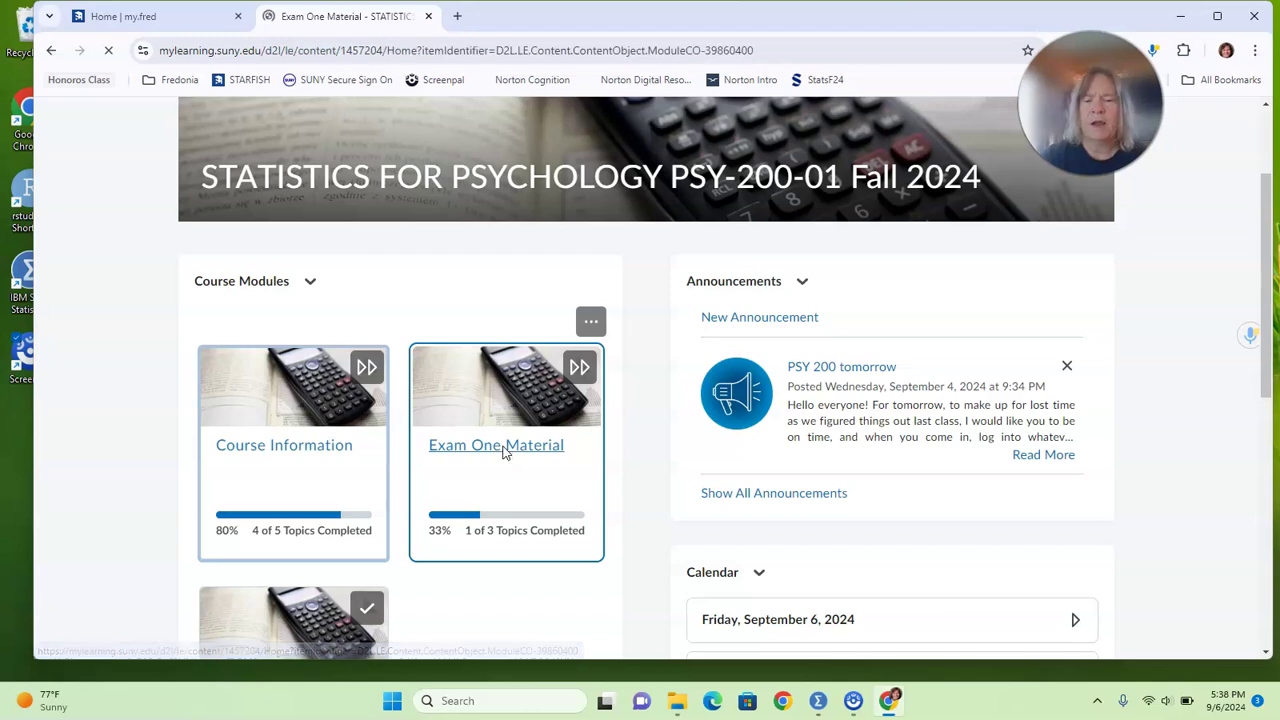
scroll(504, 451, "down", 1)
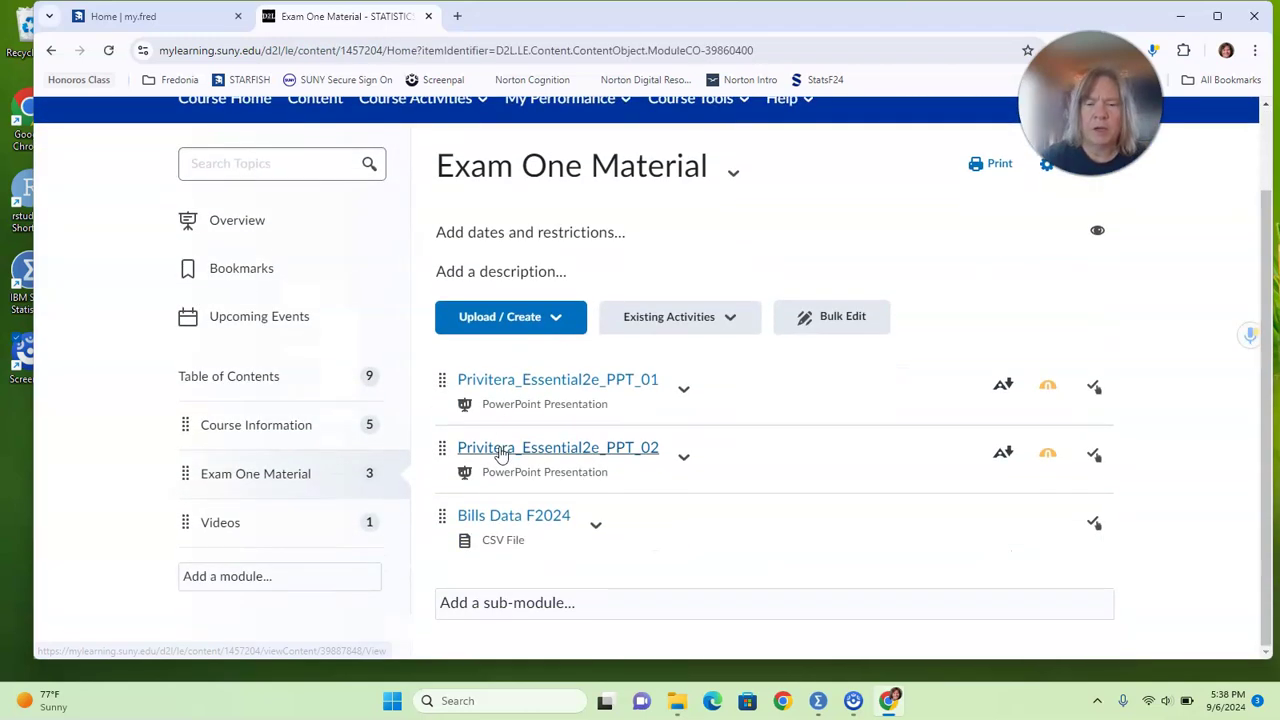
Download the Bills Data F2024 CSV file from the module and save it to the Magic_Drive (D:) drive.
left_click(532, 521)
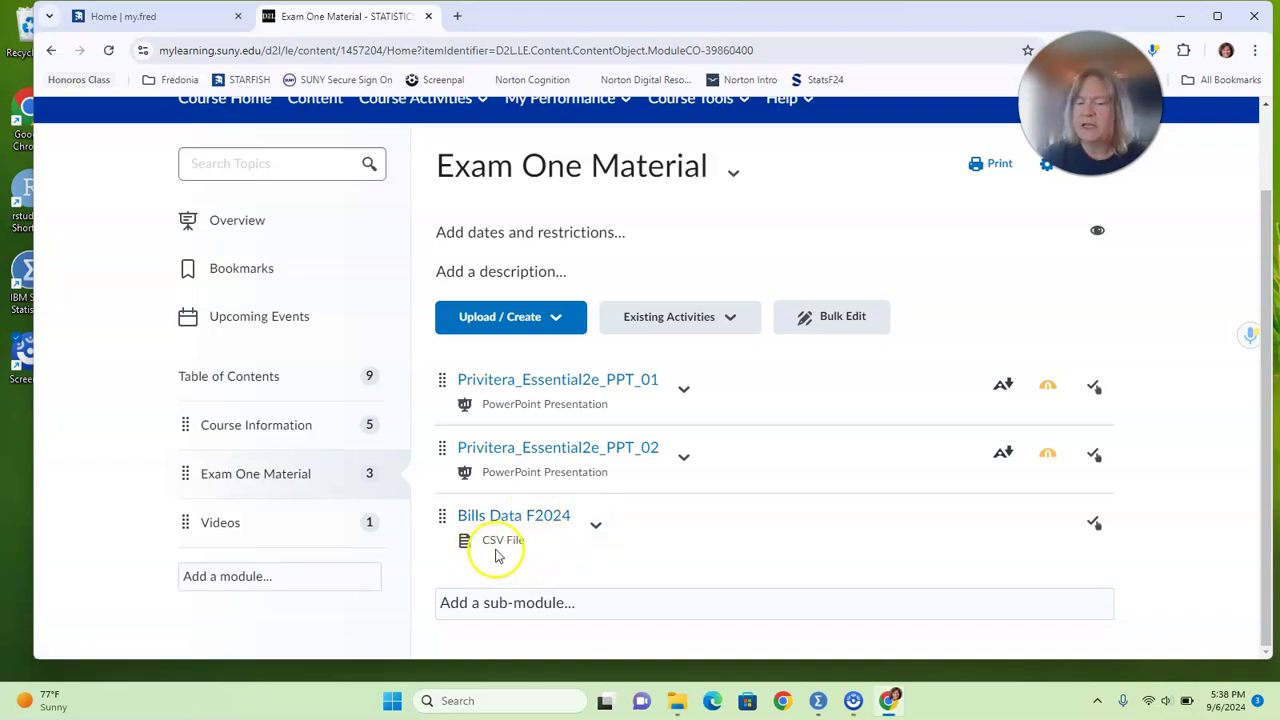
left_click(594, 527)
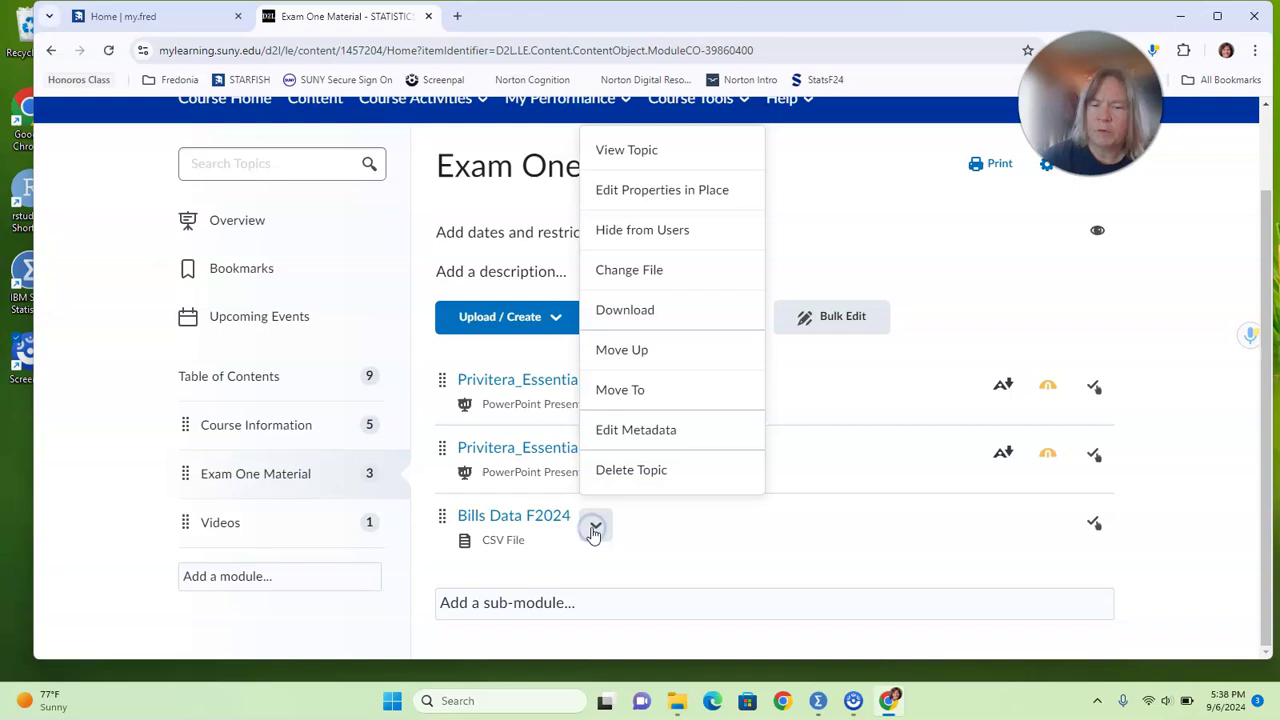
left_click(625, 311)
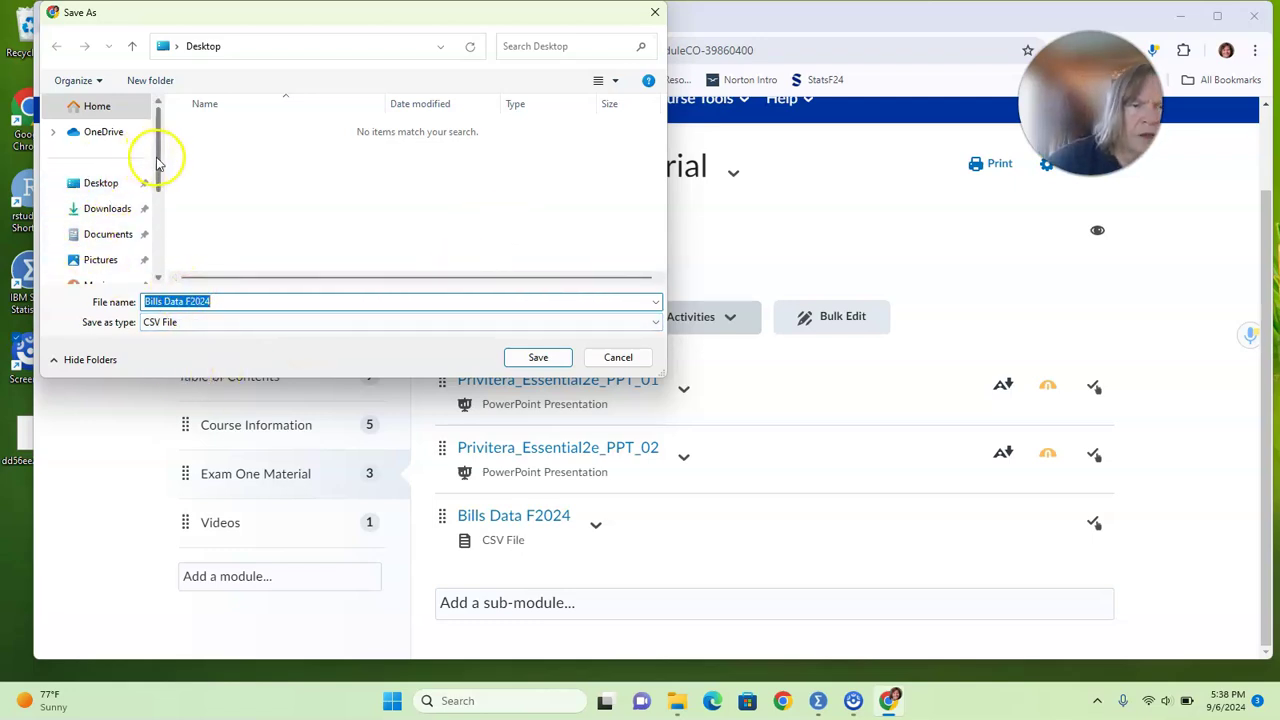
left_click_drag(157, 160, 170, 228)
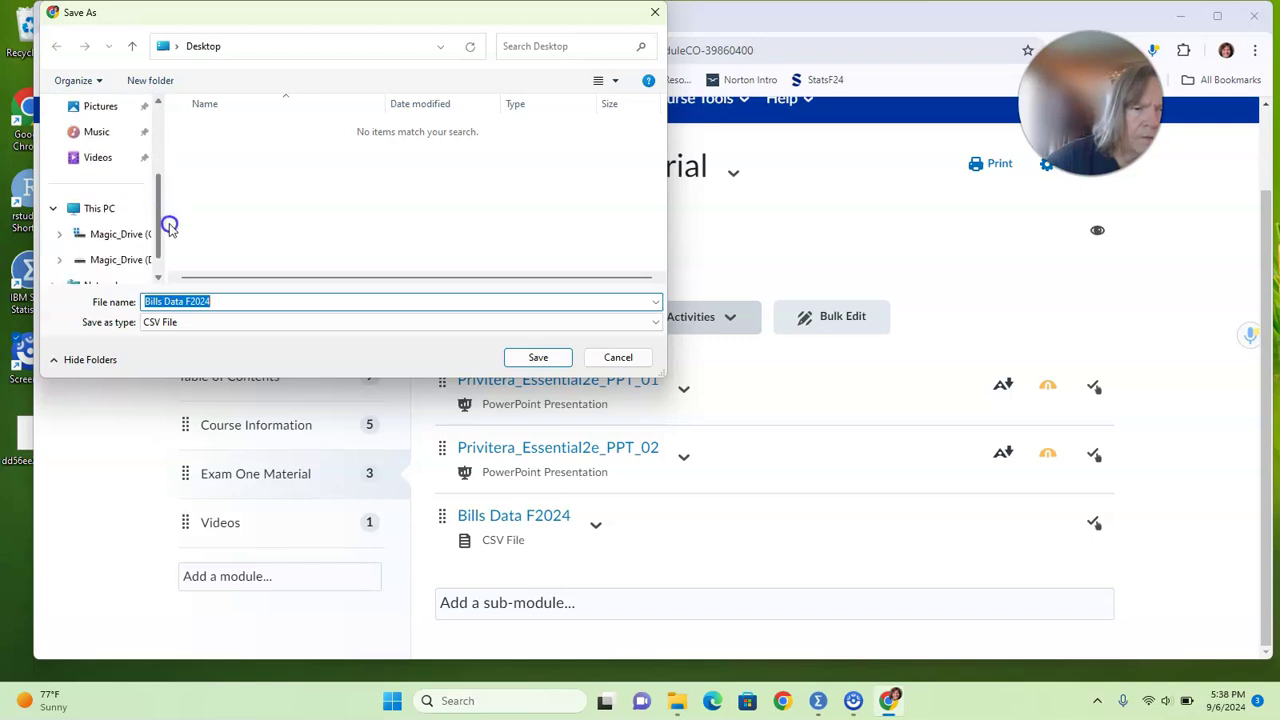
left_click(133, 258)
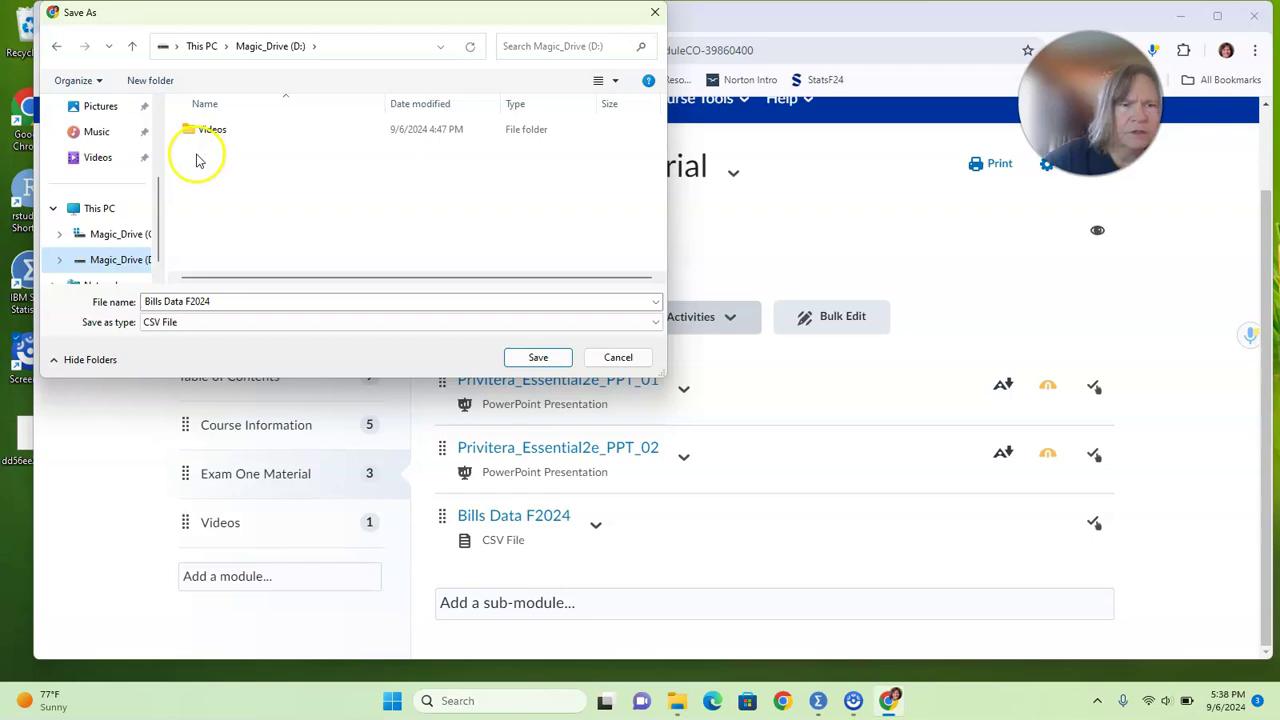
left_click(538, 358)
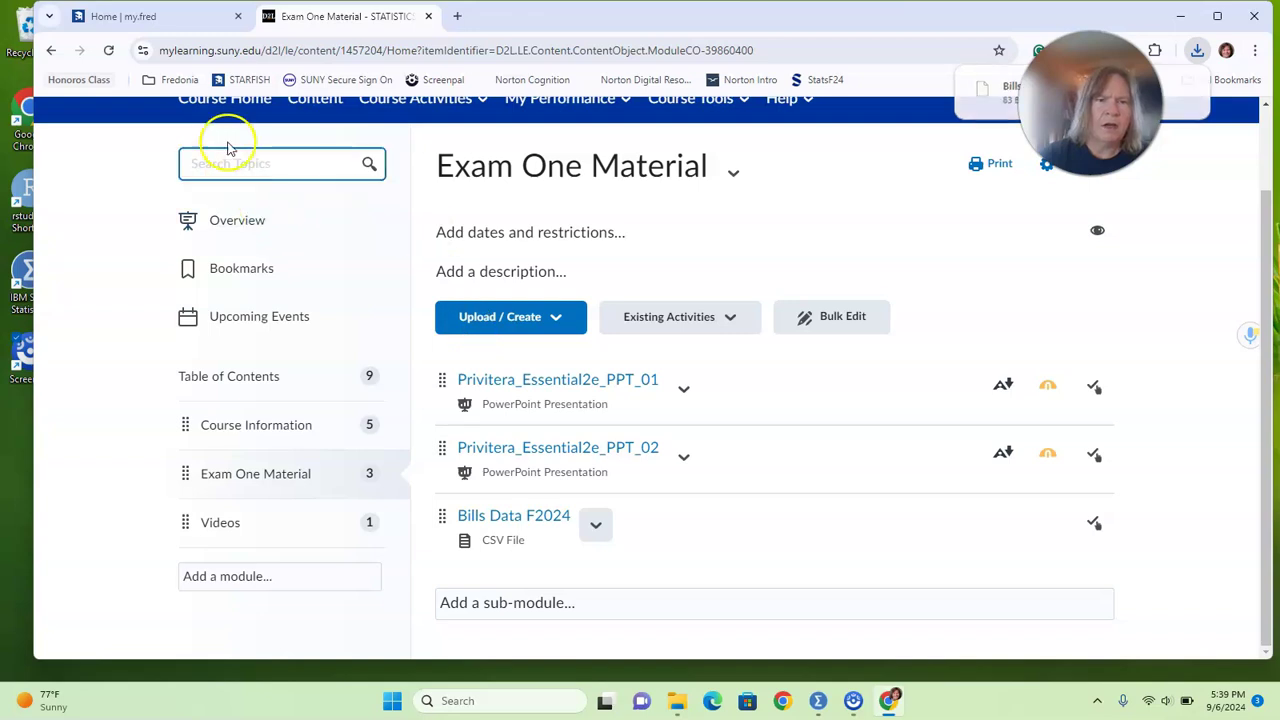
Switch to SPSS Statistics and open Bills Data F2024.csv from Magic_Drive (D:), listing files of all types.
left_click(1180, 16)
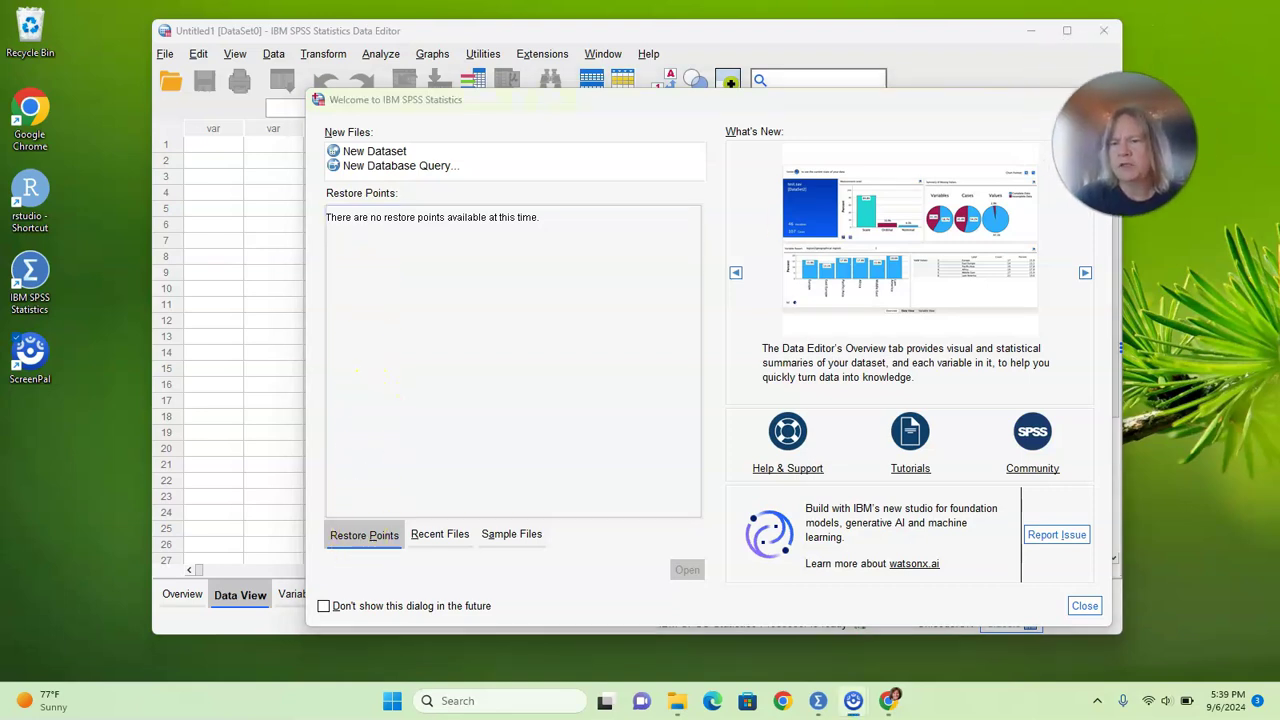
left_click(1100, 101)
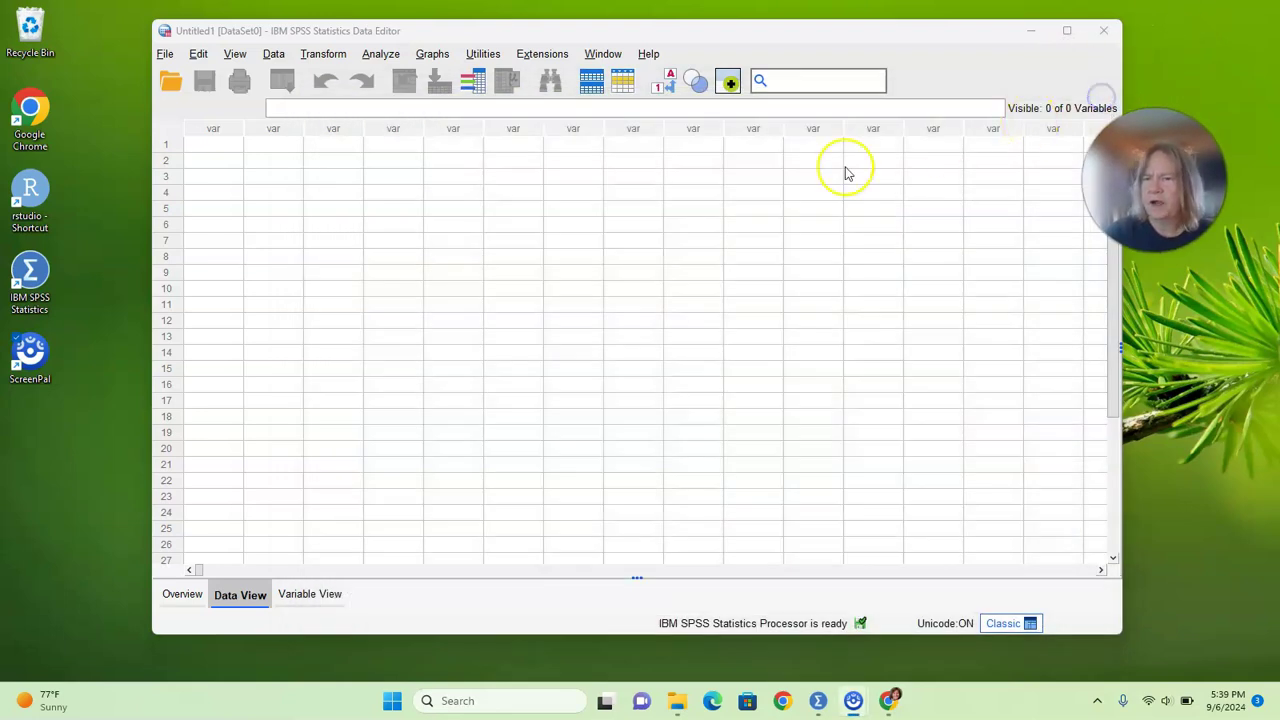
left_click(171, 86)
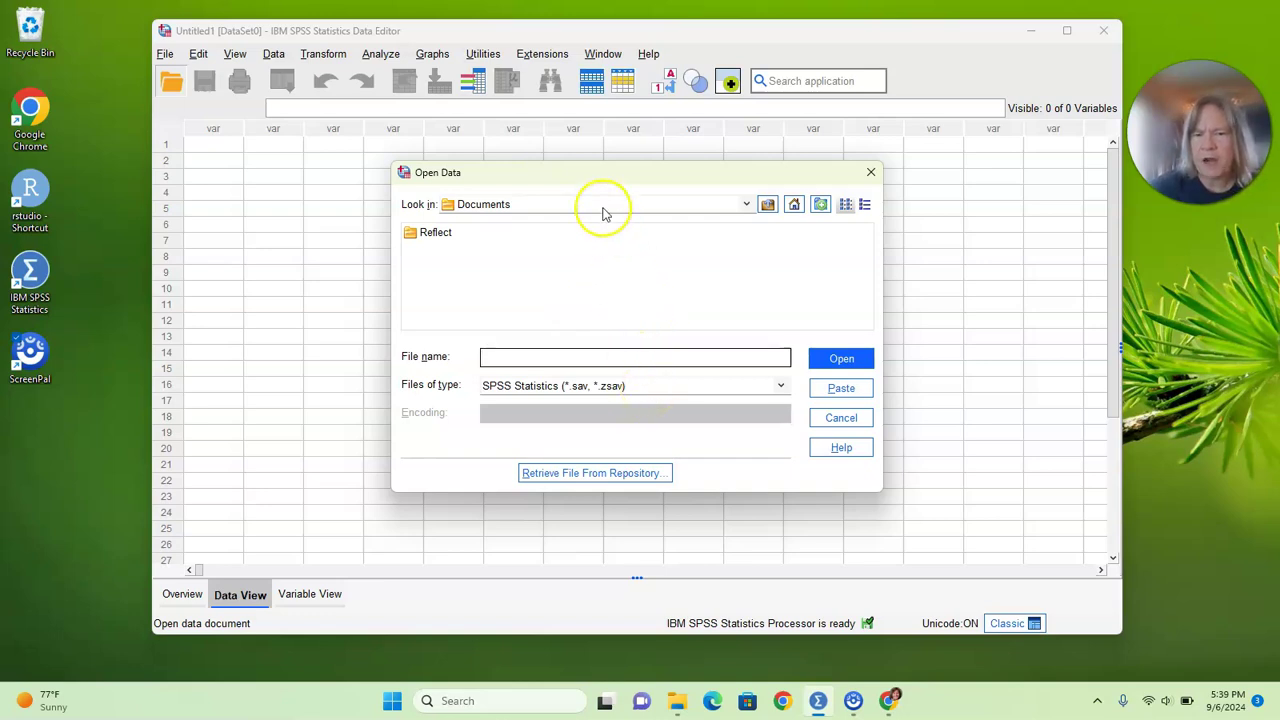
left_click(746, 204)
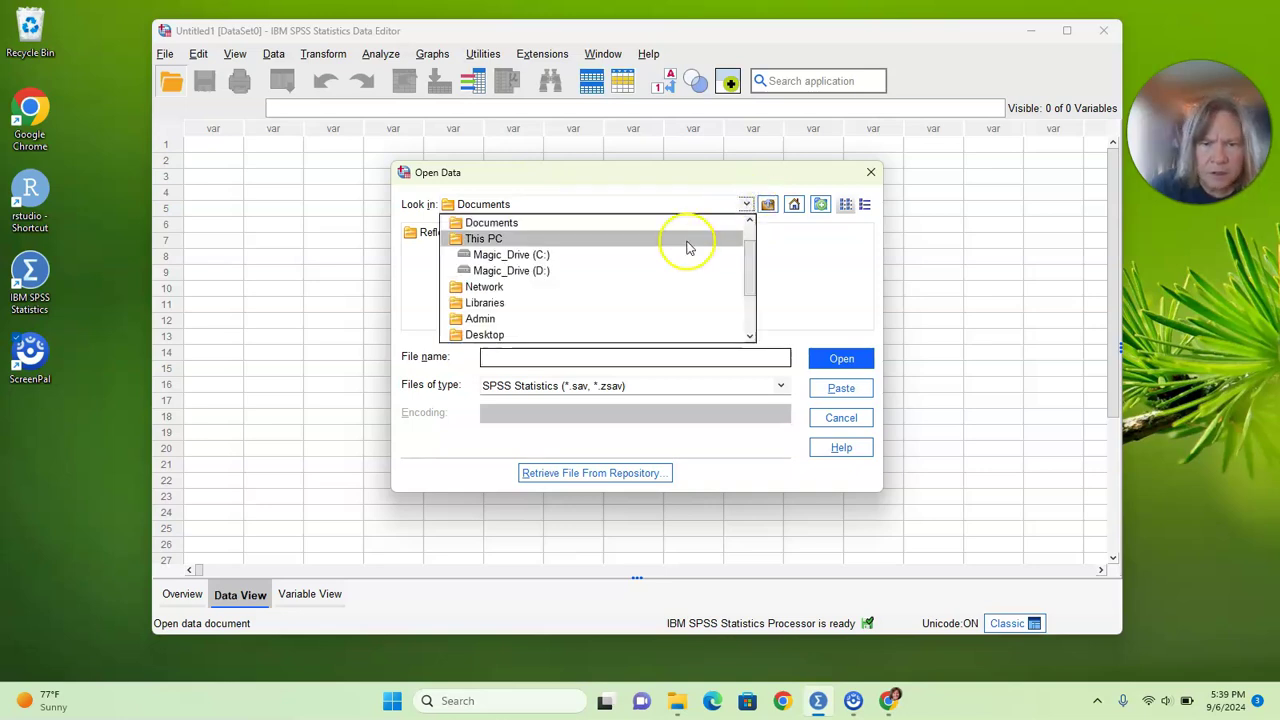
left_click(562, 273)
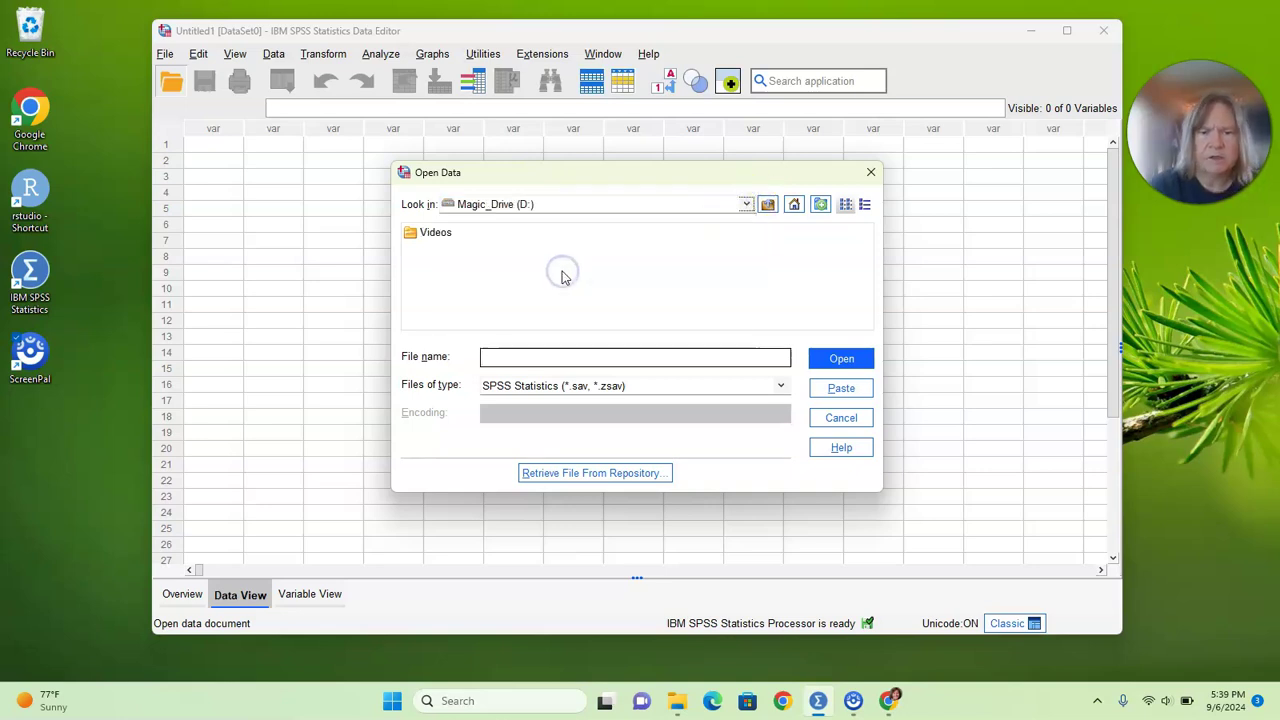
left_click(572, 385)
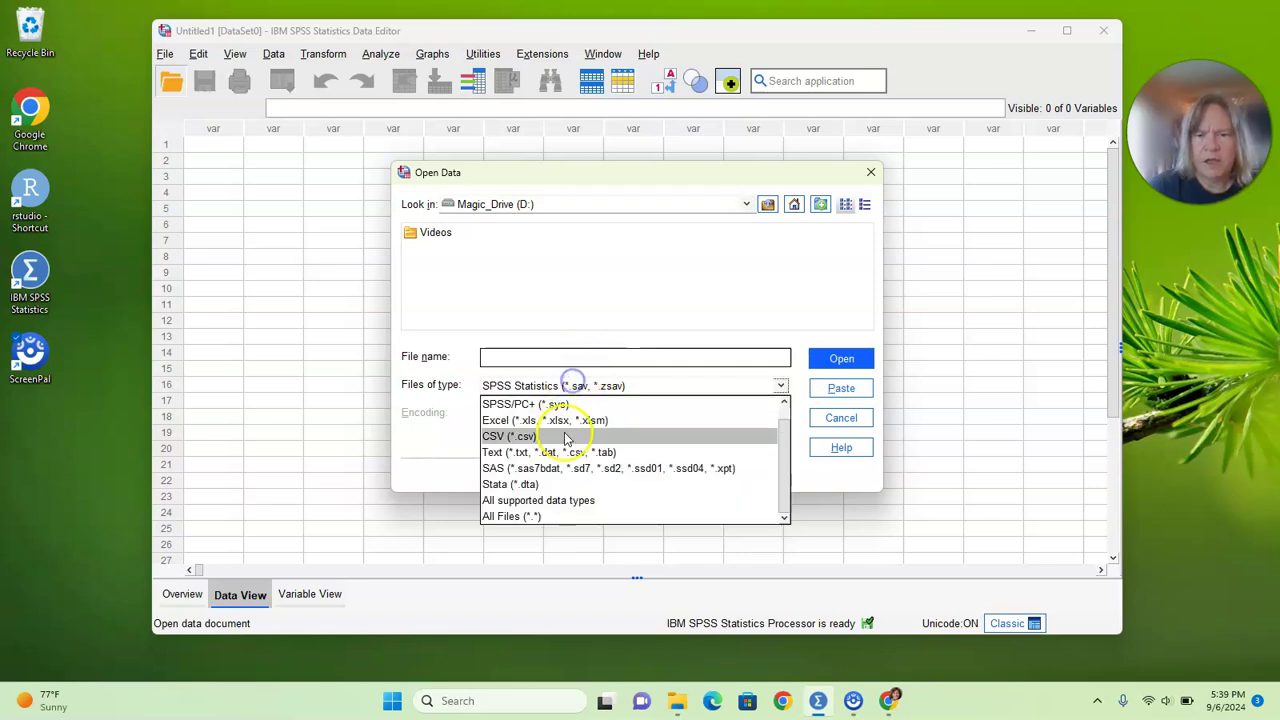
left_click(540, 517)
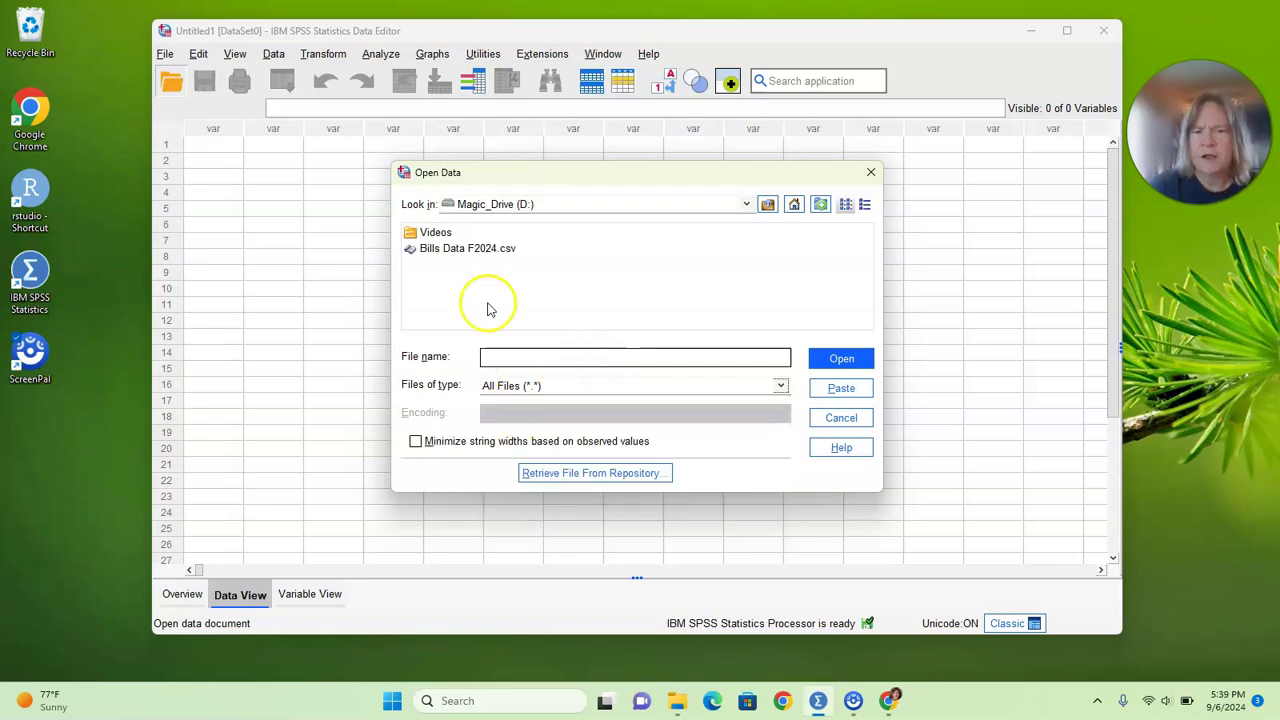
left_click(477, 250)
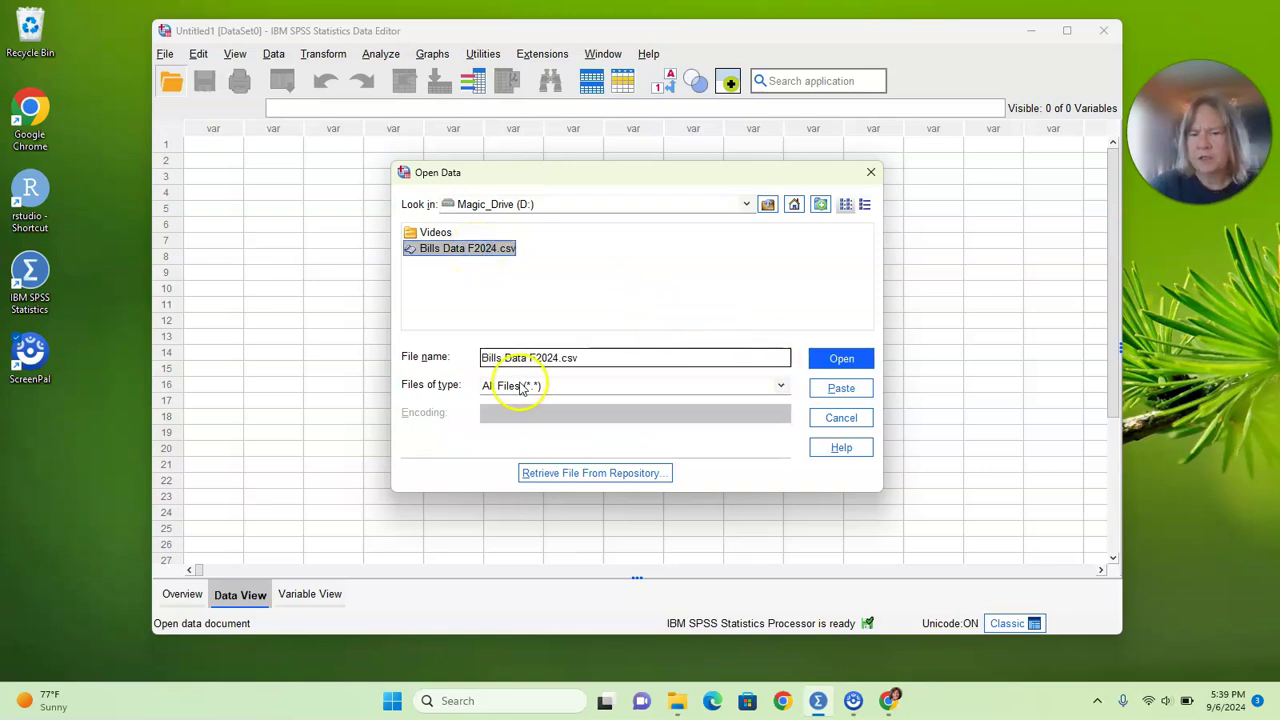
left_click(855, 366)
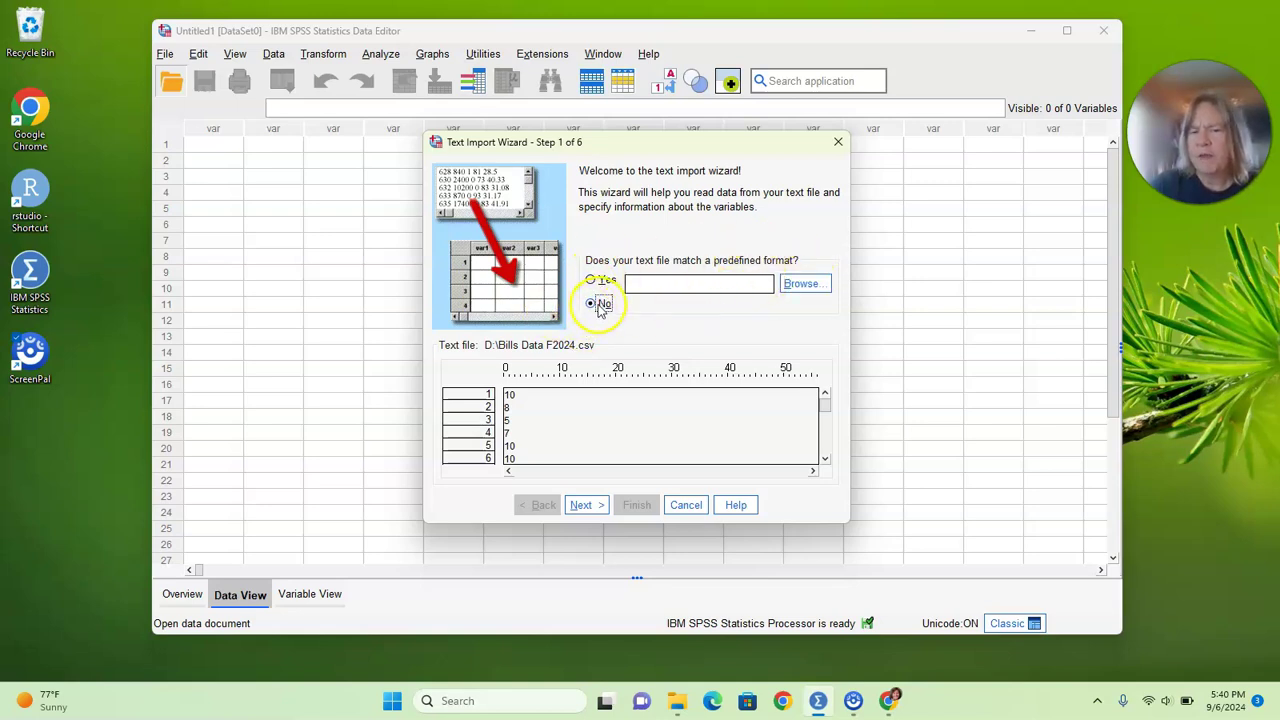
Import the text file as comma-delimited data with no variable names at the top, naming its variable BillsWins.
left_click(585, 505)
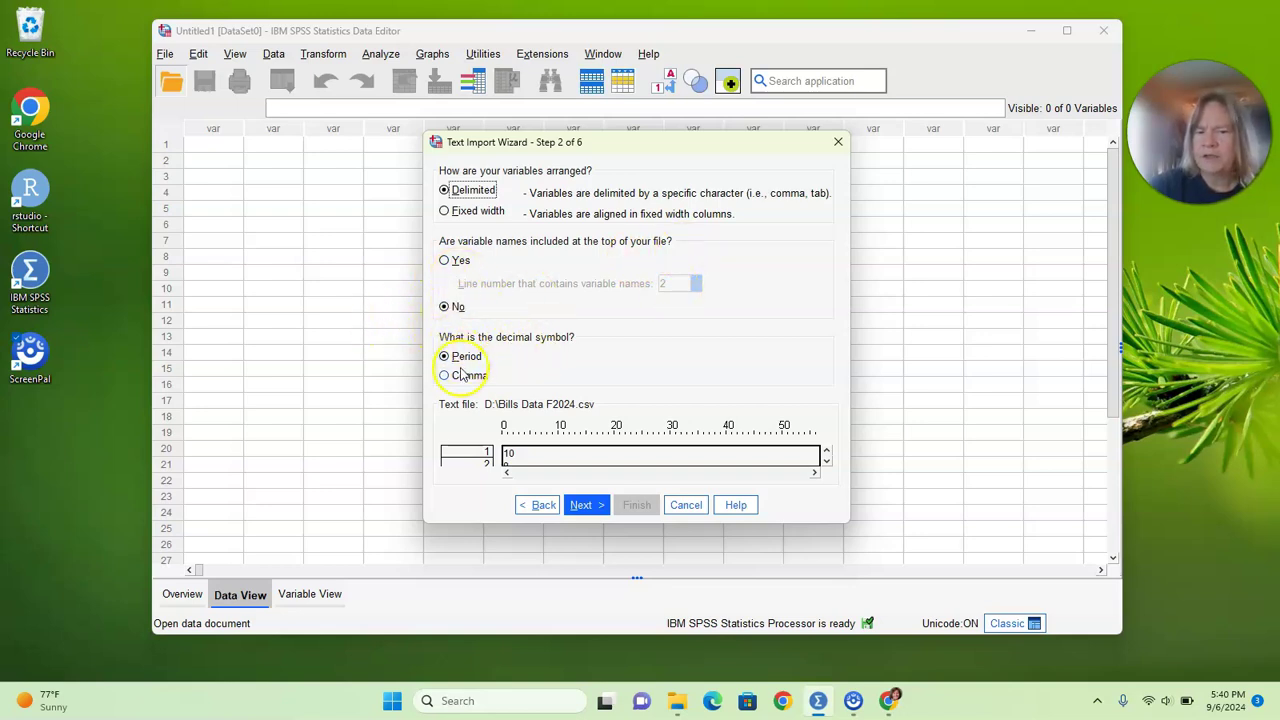
left_click(579, 506)
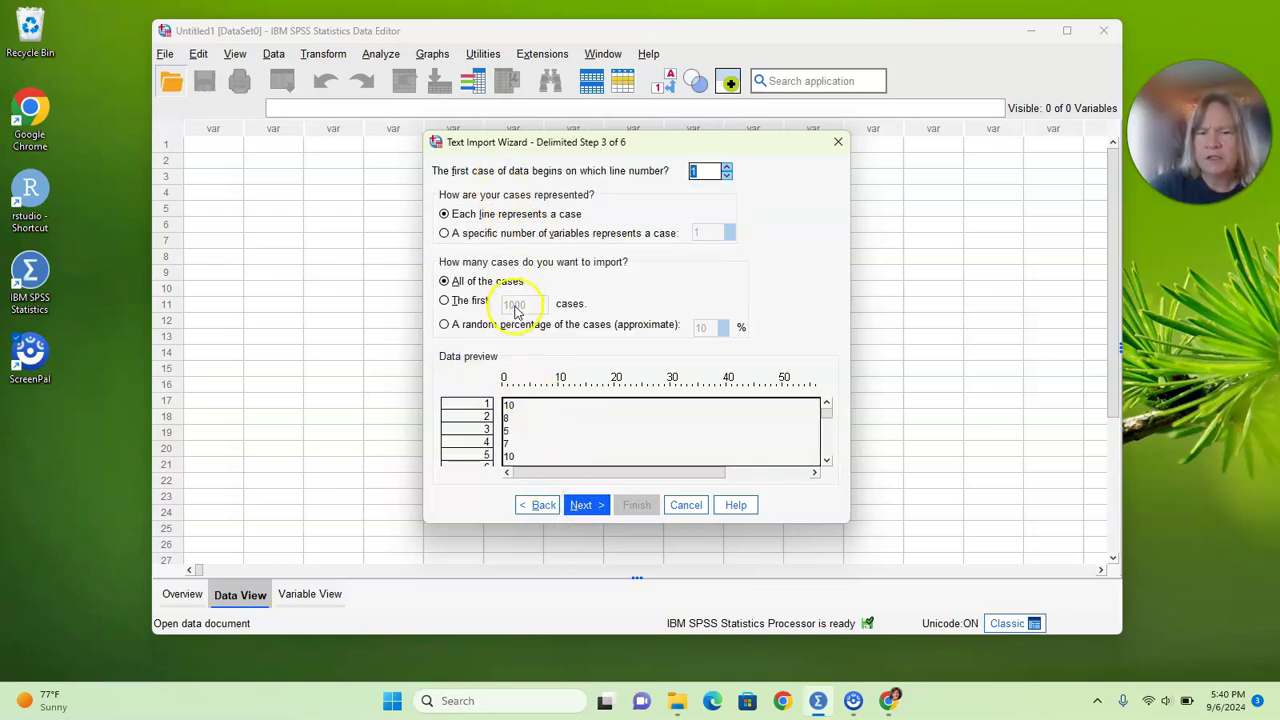
left_click(585, 507)
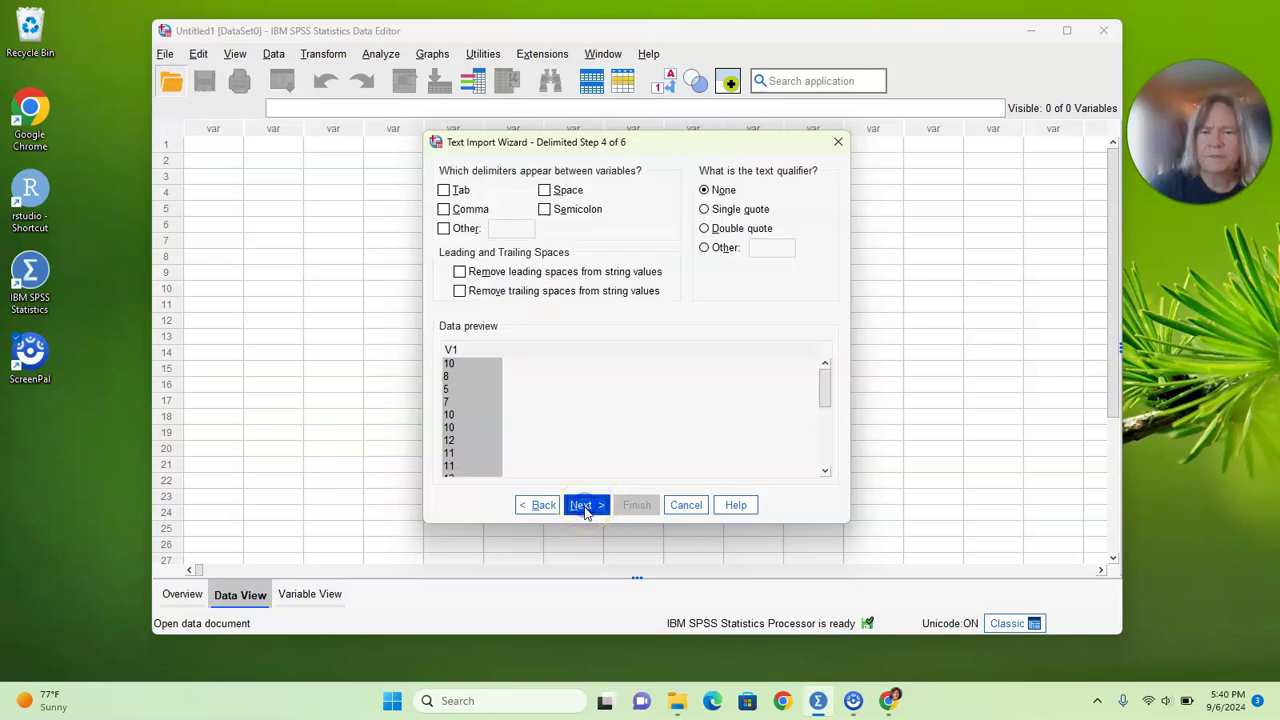
left_click(443, 210)
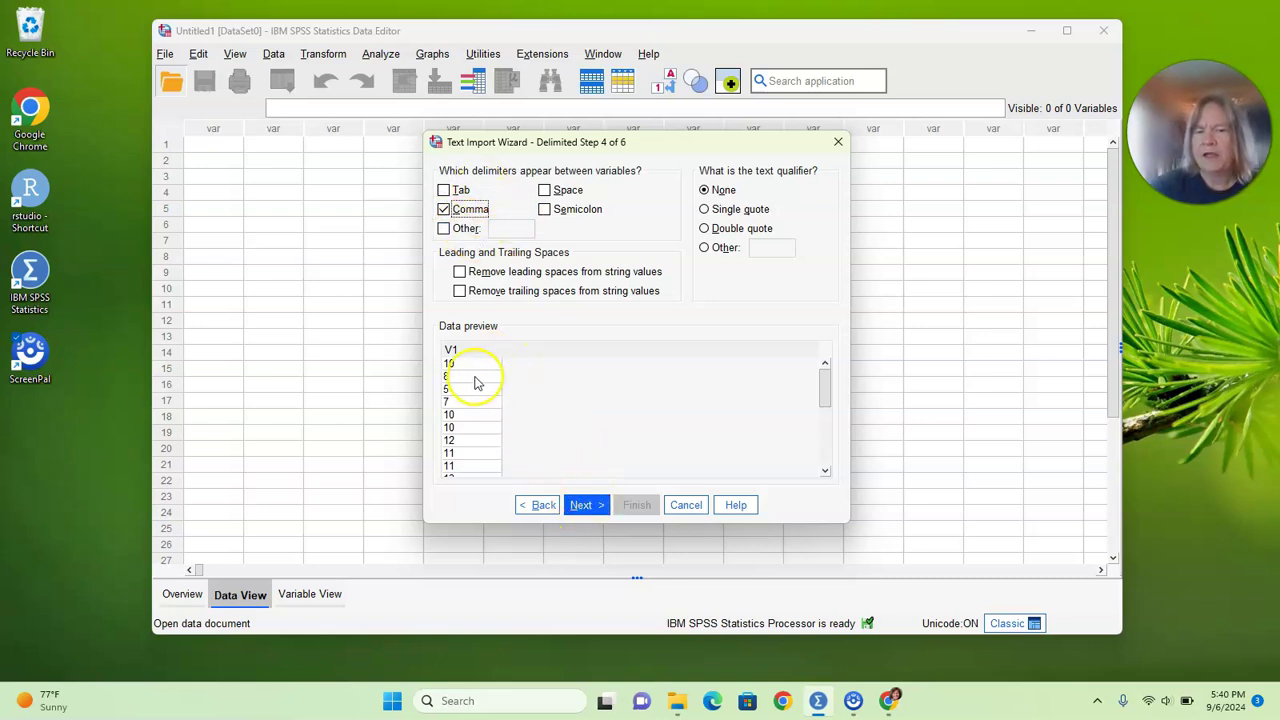
left_click(586, 507)
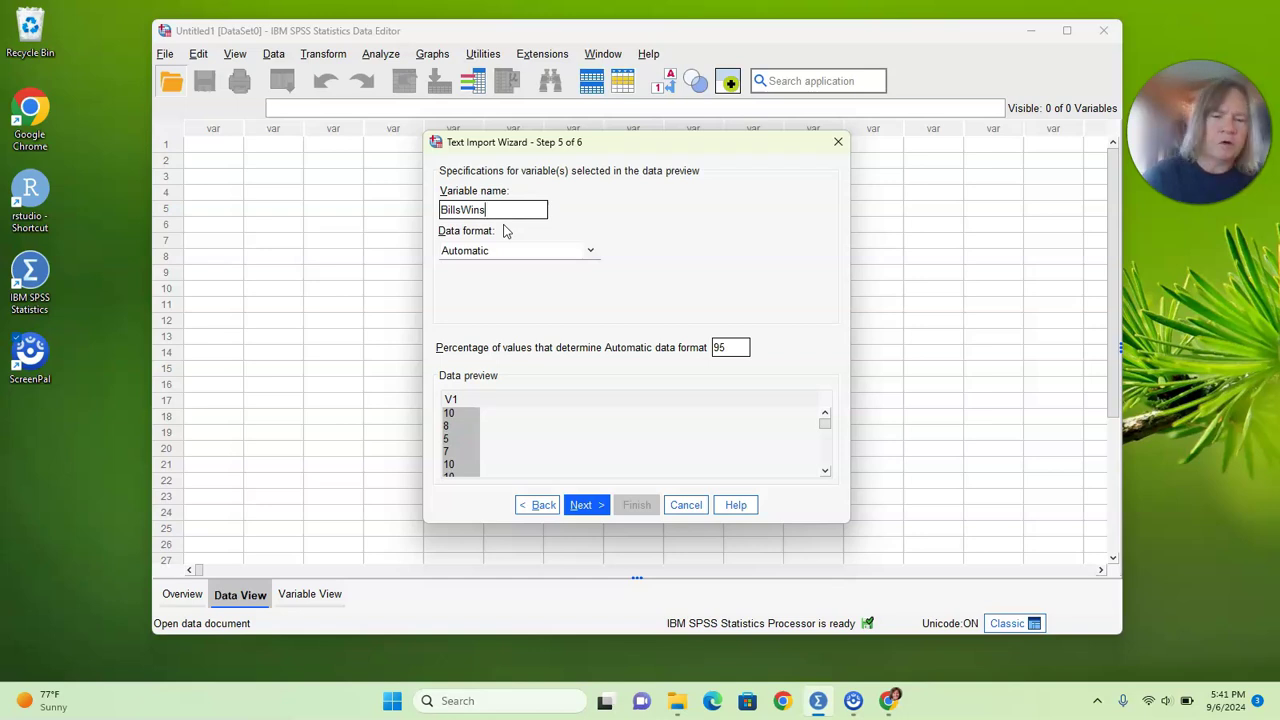
left_click(578, 507)
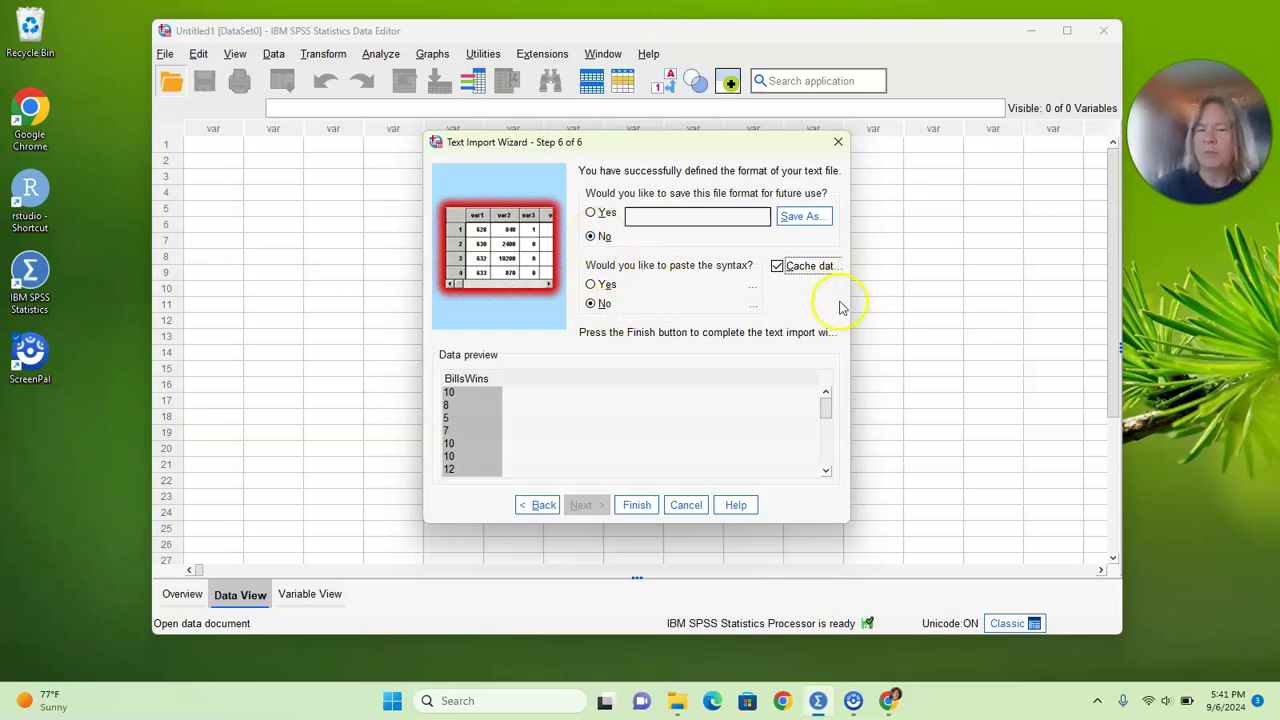
left_click(636, 505)
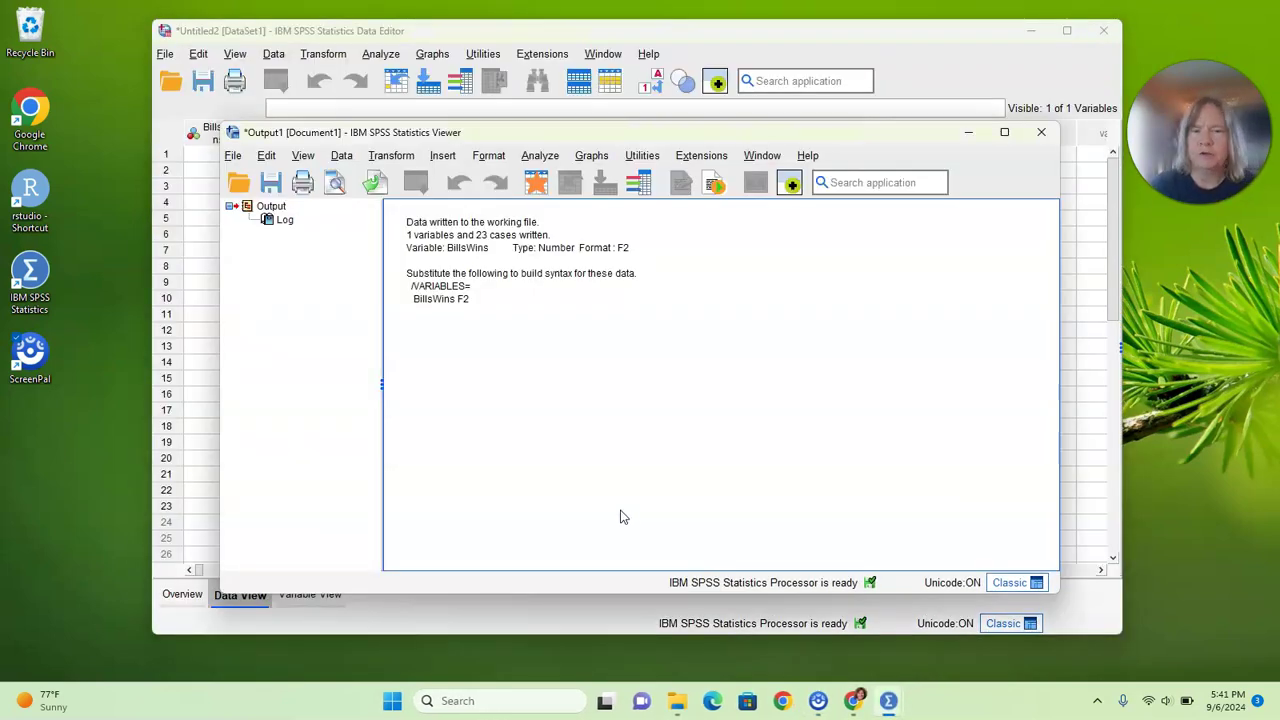
Bring the data editor in front of the output window and widen the BillsWins column to fit its name.
left_click(575, 240)
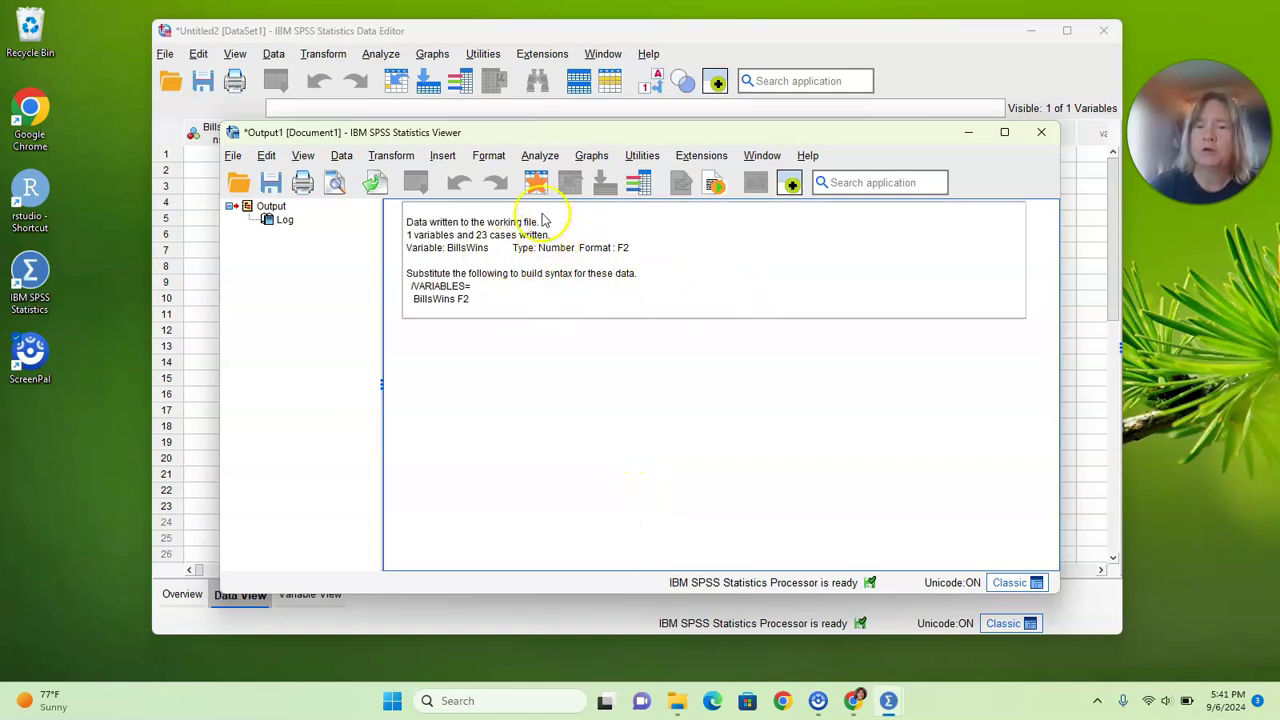
left_click_drag(620, 132, 748, 209)
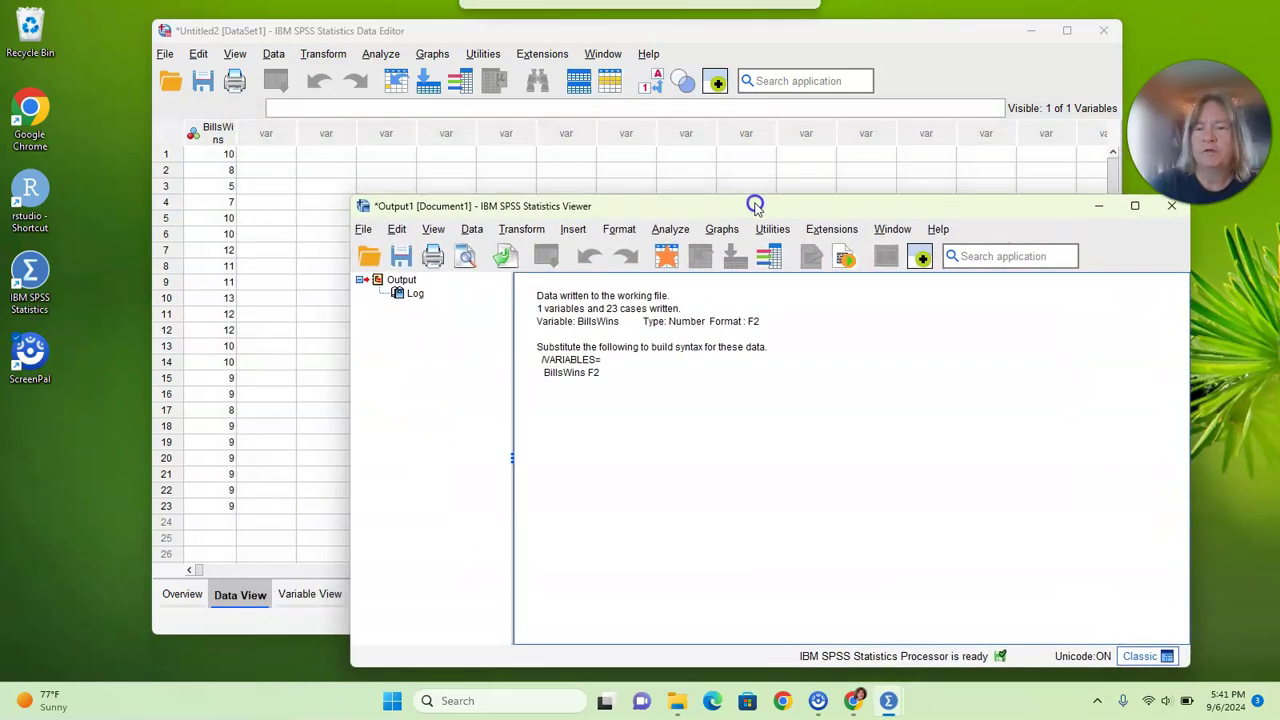
left_click(740, 40)
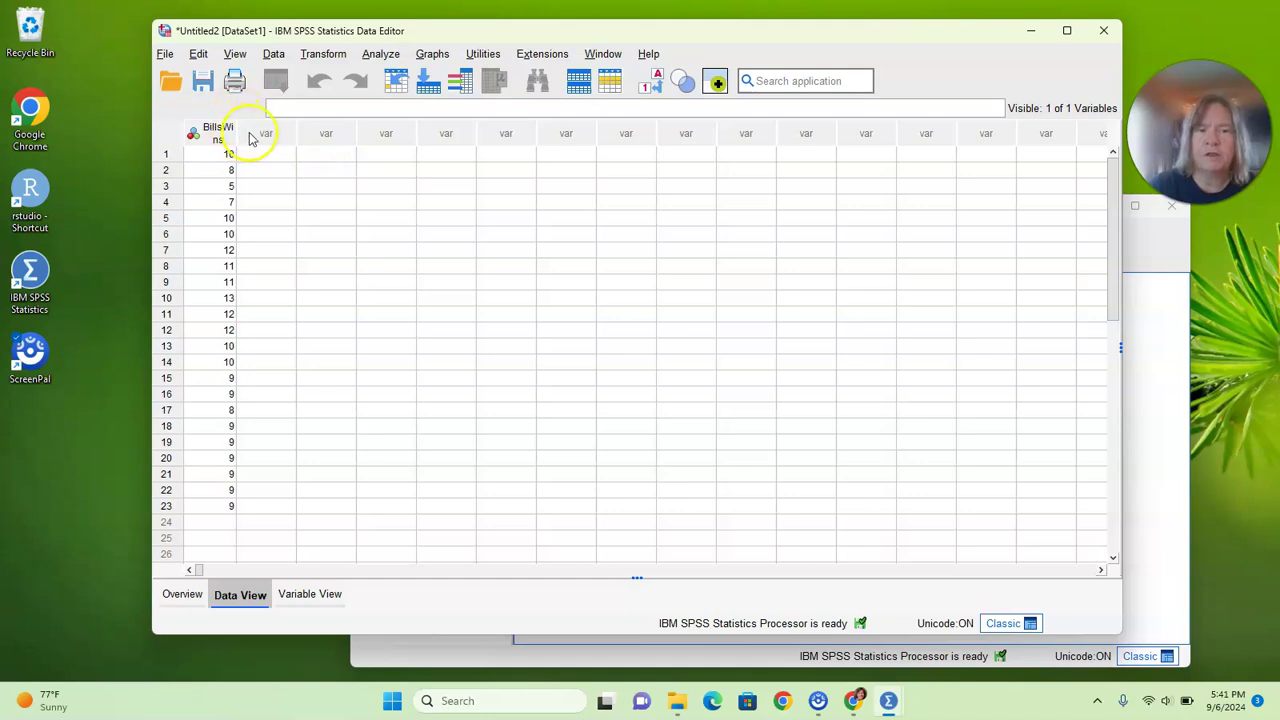
left_click_drag(240, 124, 294, 126)
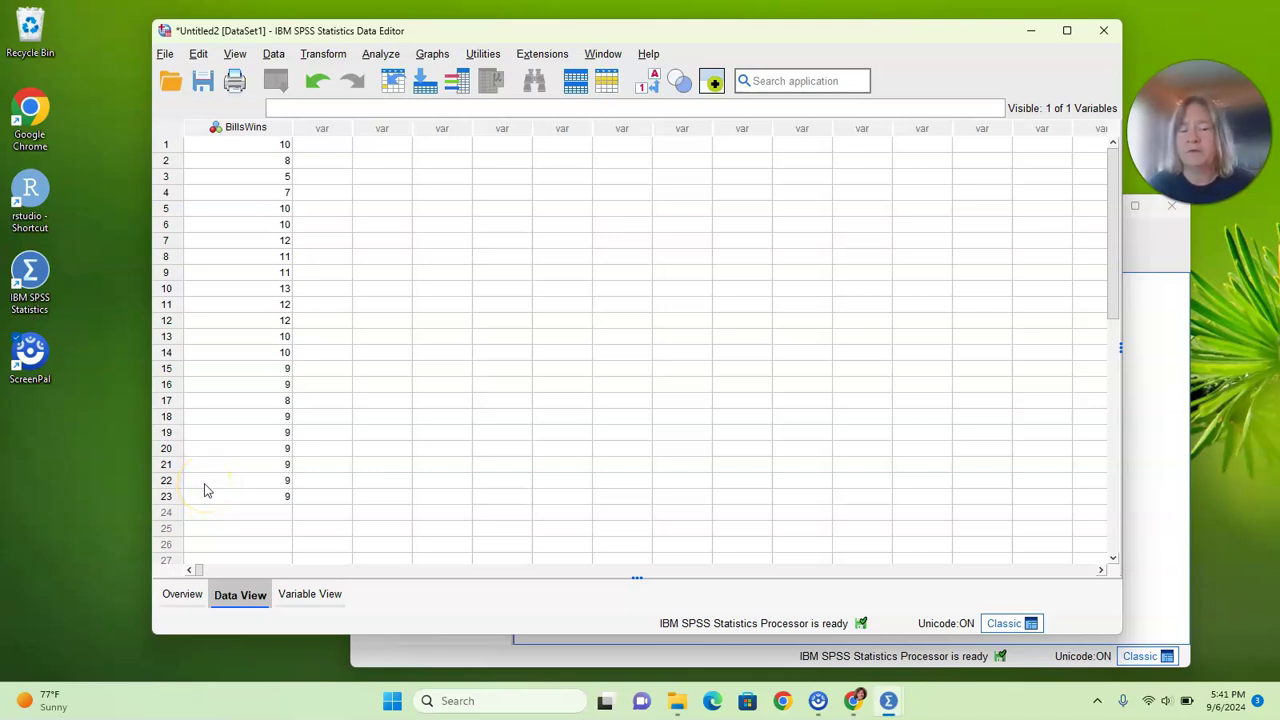
Set the measurement level of the BillsWins variable to Scale in its variable properties.
left_click(312, 597)
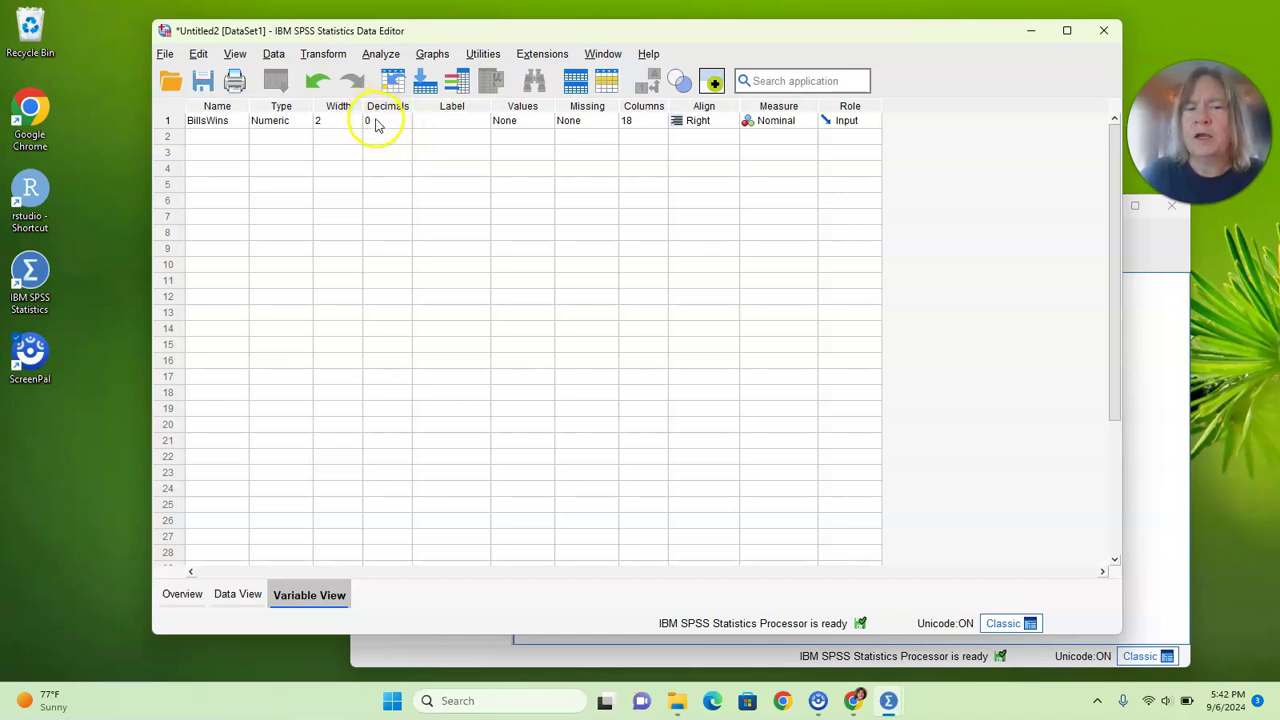
left_click(752, 126)
left_click(754, 140)
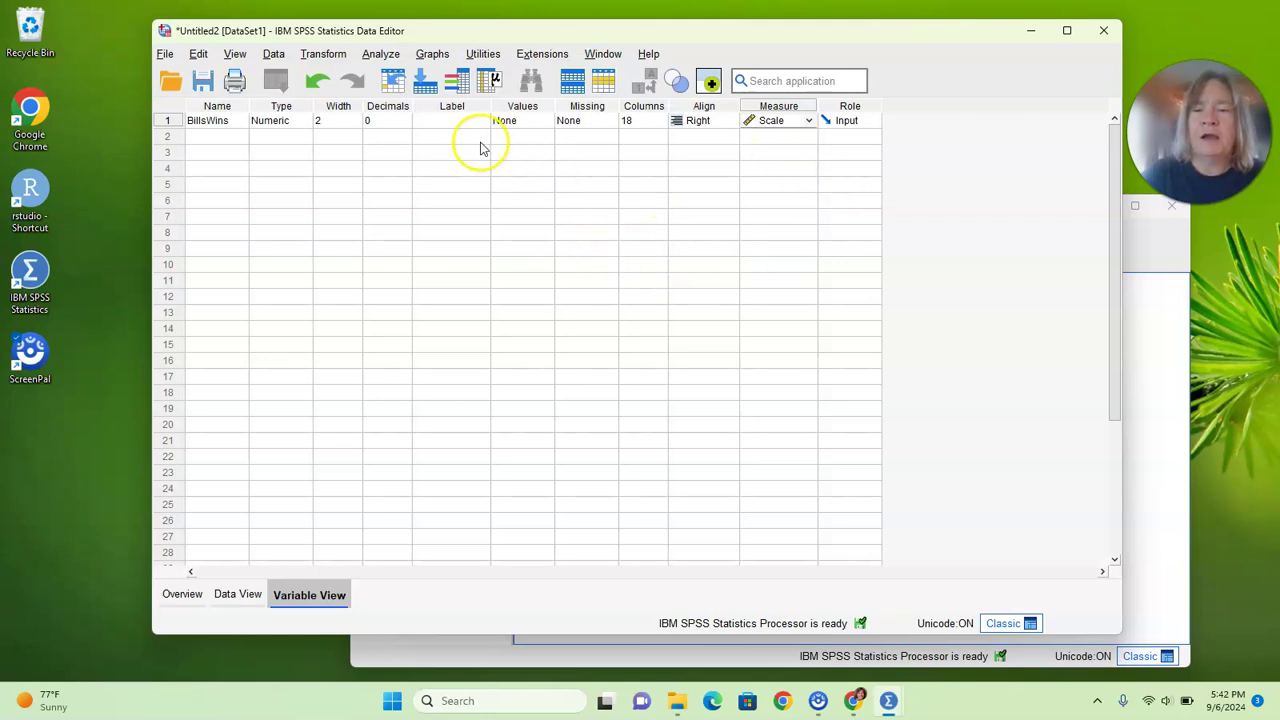
Try to set the number of decimals for the BillsWins variable to 2.
left_click(389, 121)
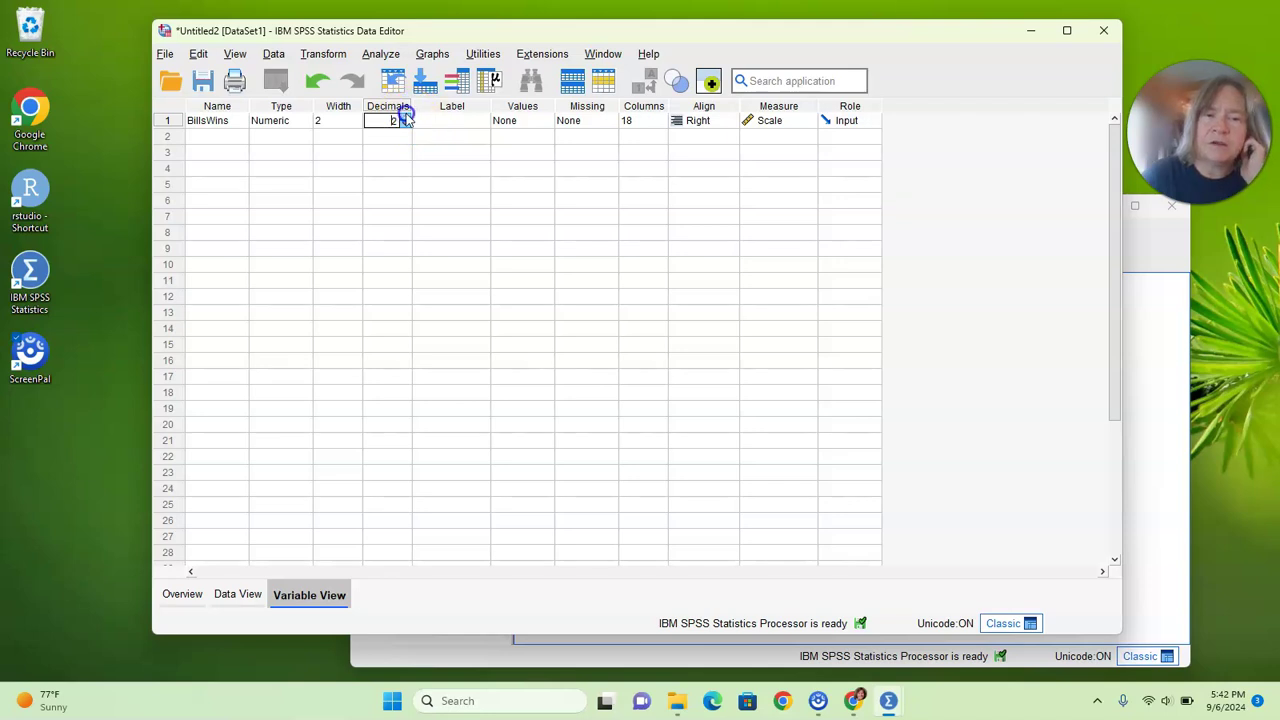
left_click(462, 200)
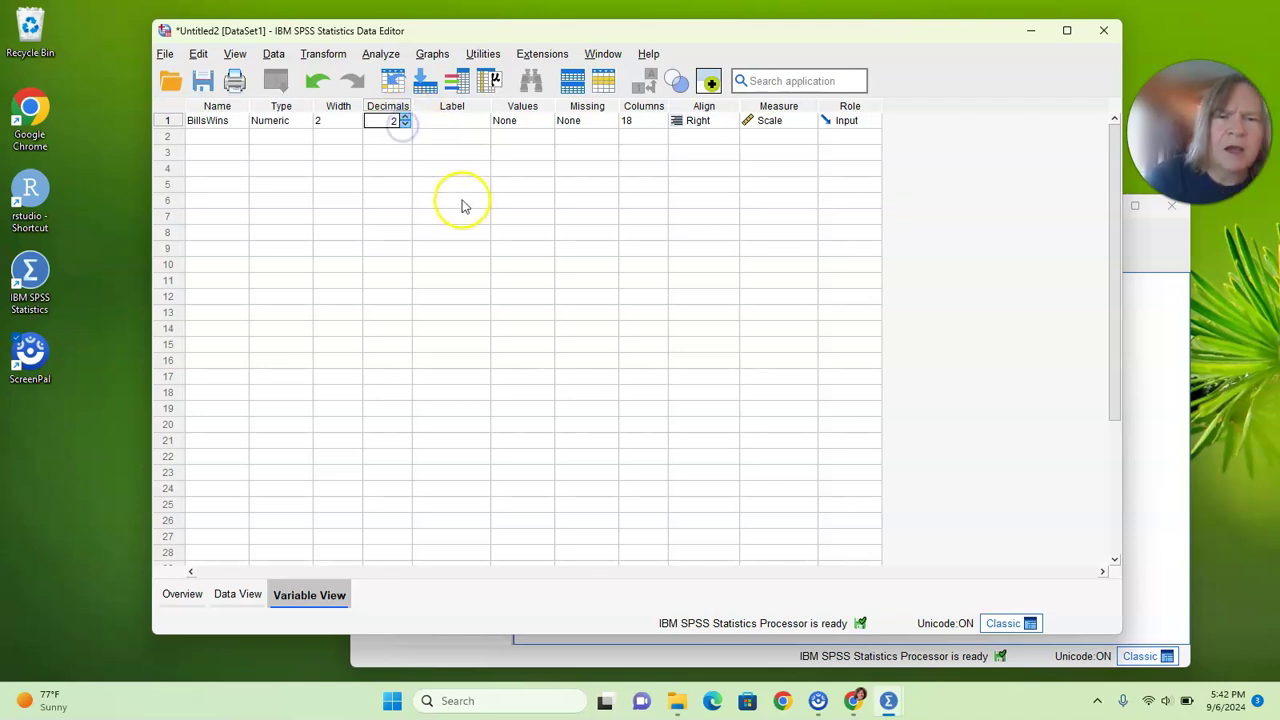
left_click(630, 365)
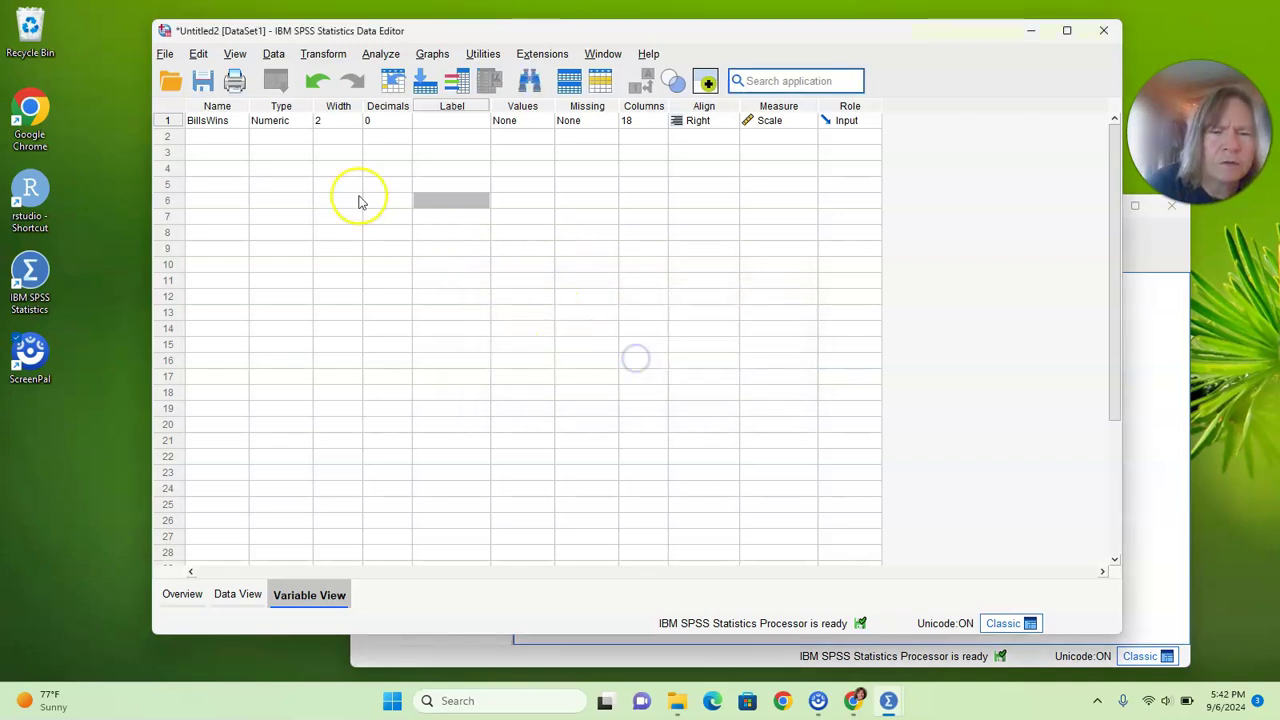
left_click(390, 120)
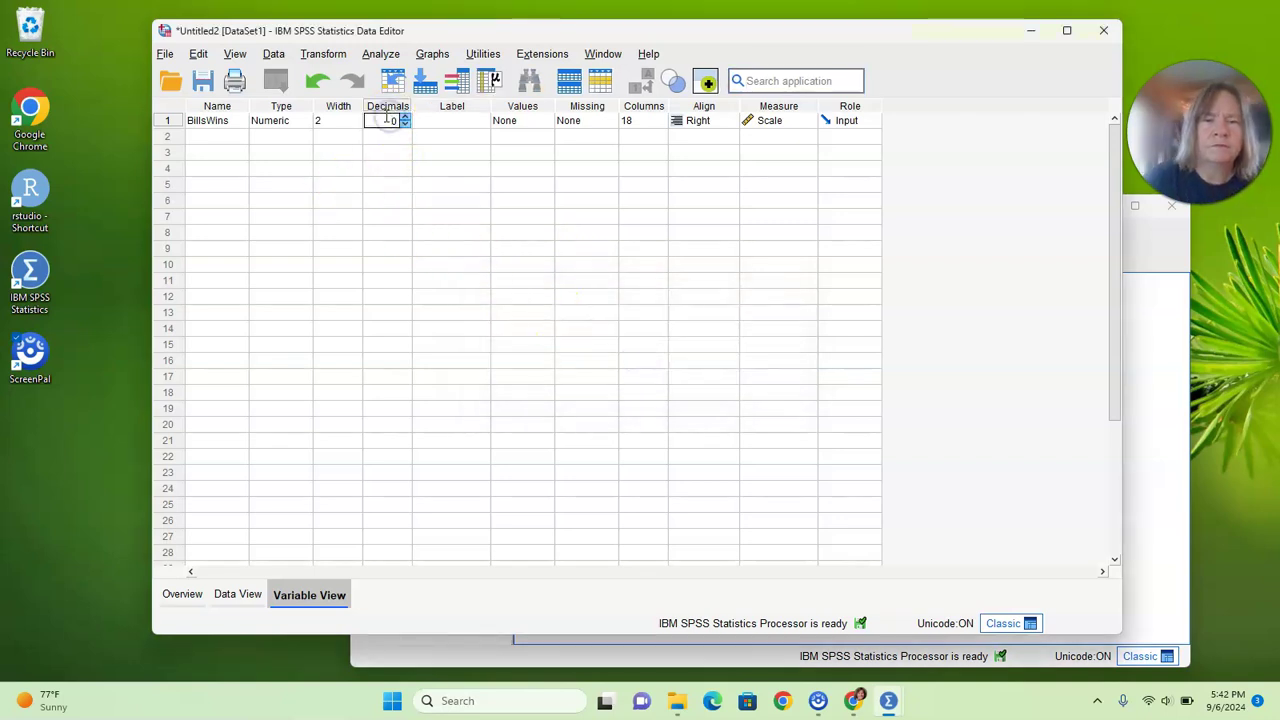
left_click(408, 138)
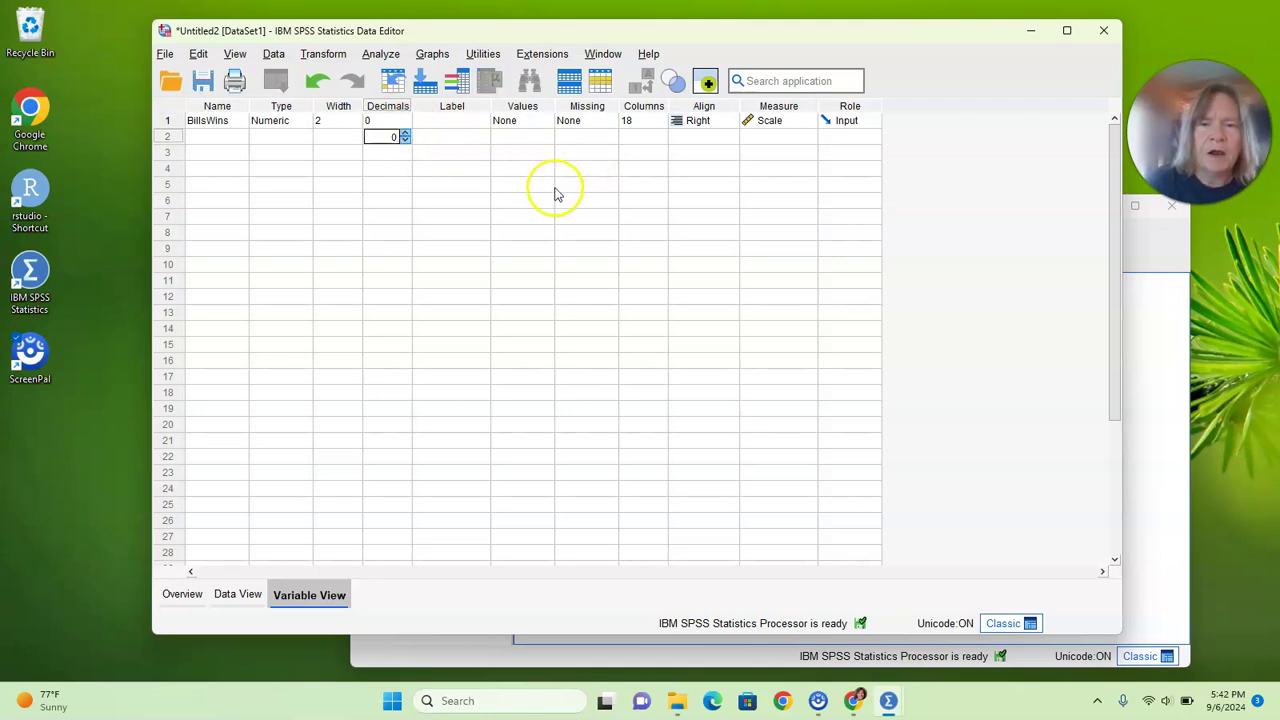
Return to the data values and set up a Frequencies analysis with BillsWins as the variable.
left_click(238, 595)
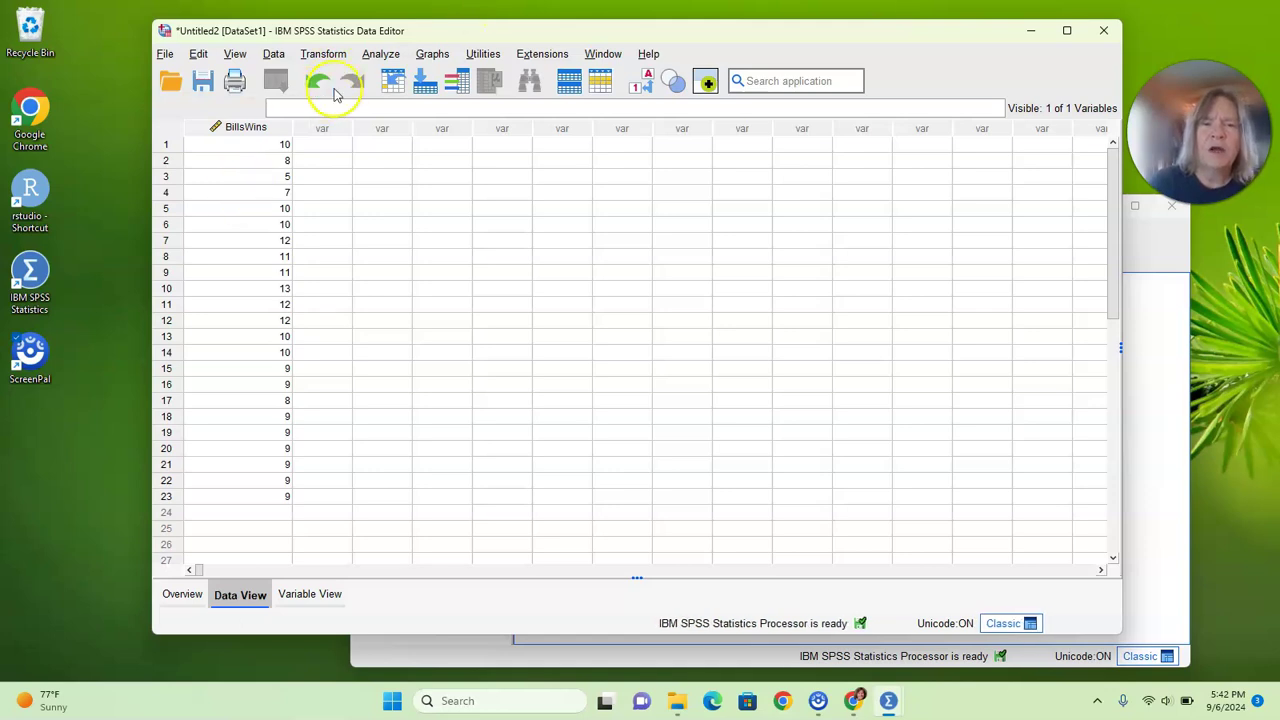
left_click(390, 54)
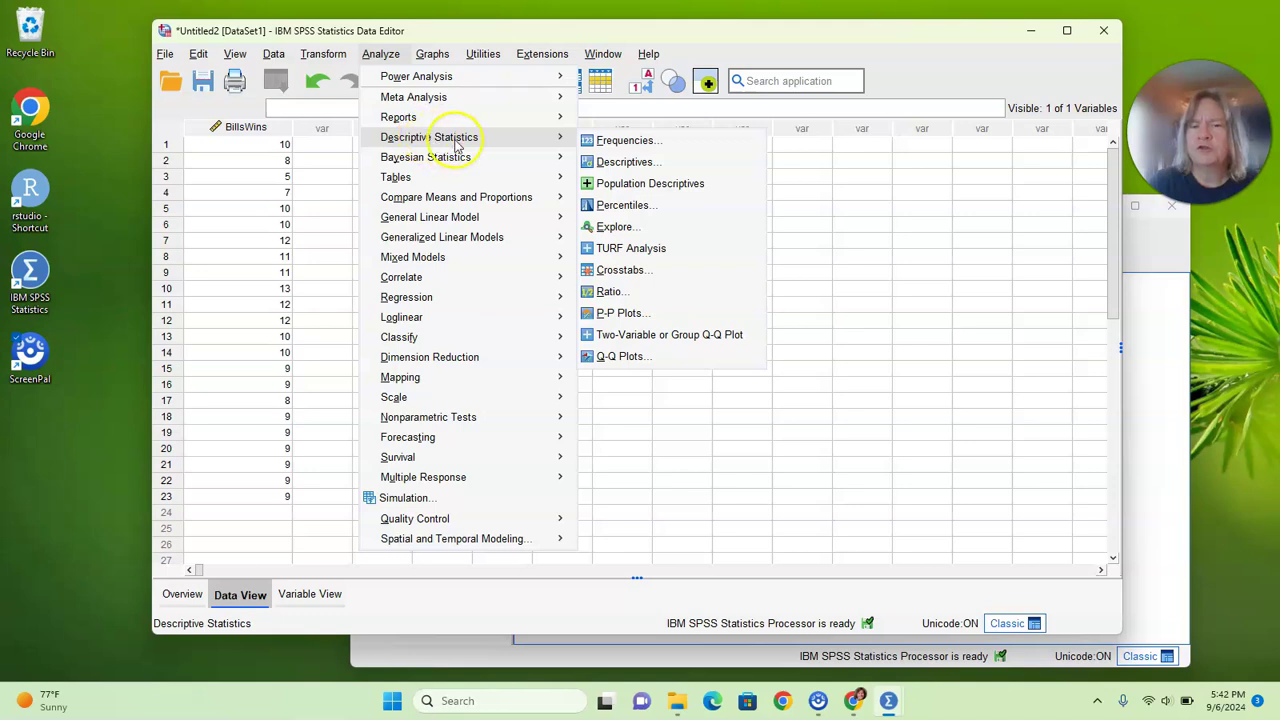
mouse_move(560, 139)
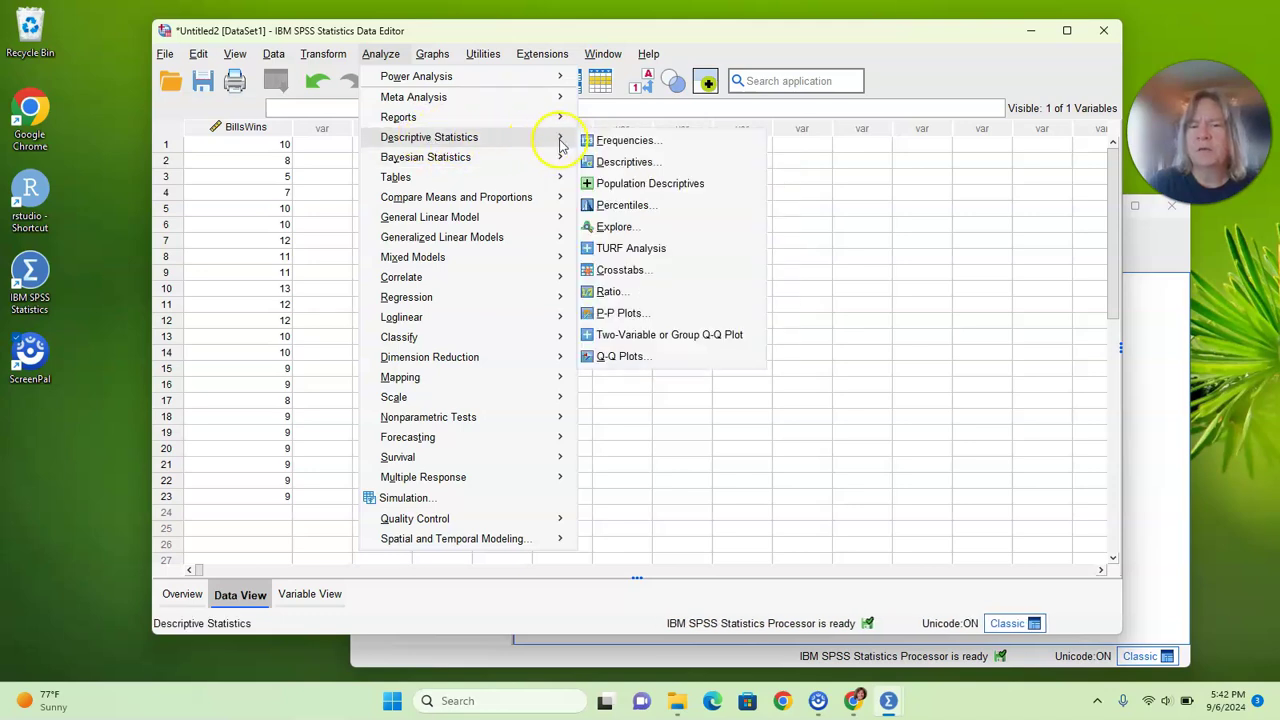
left_click(620, 140)
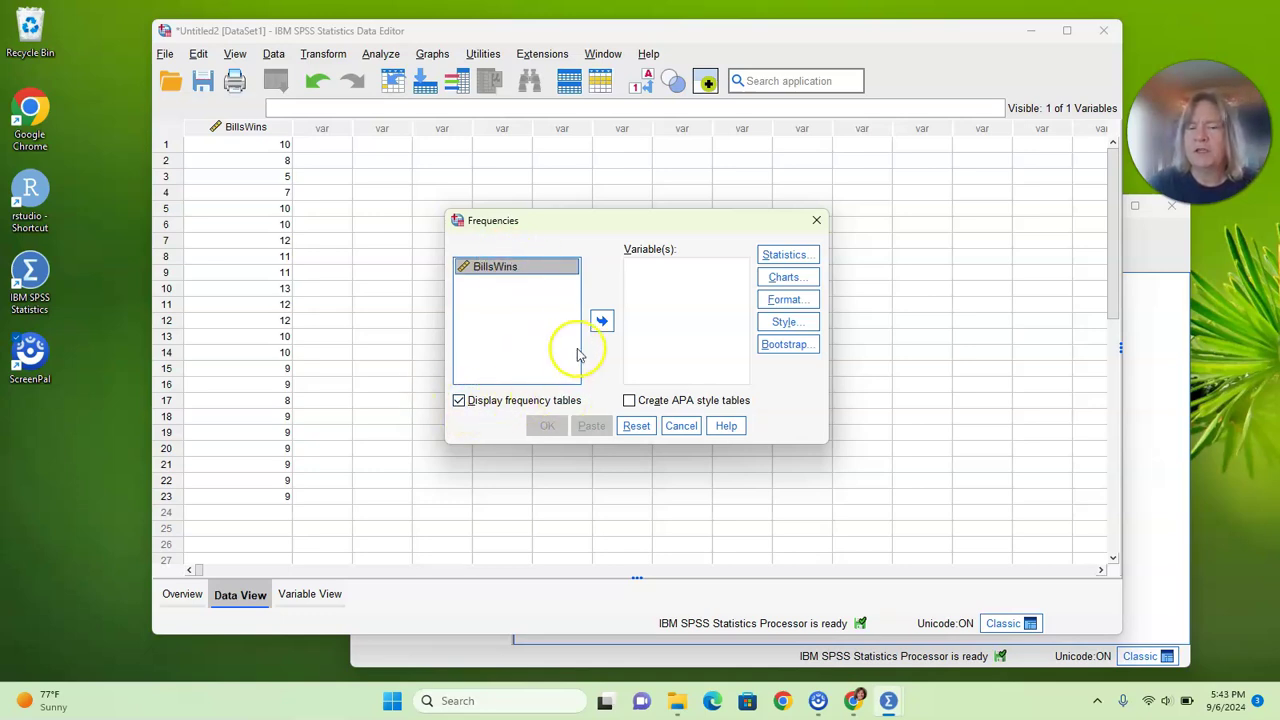
left_click(599, 320)
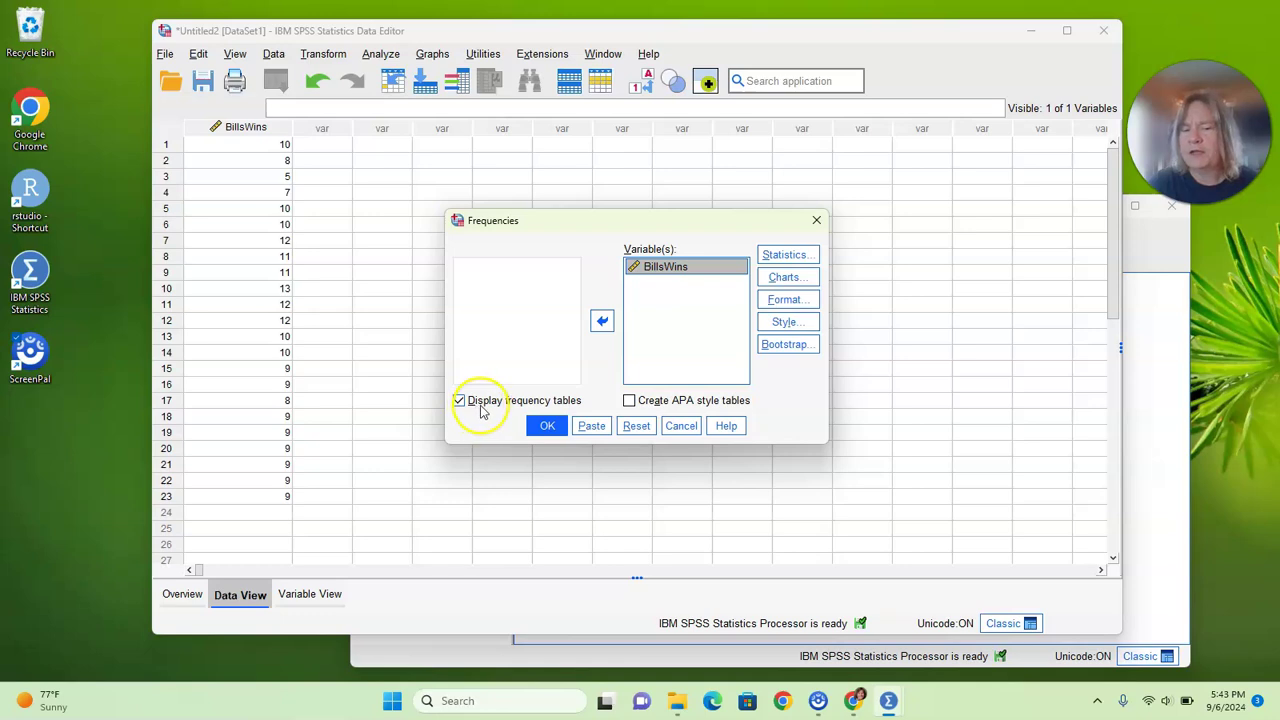
Request the mean, median, mode, standard deviation and variance as statistics for the Frequencies analysis.
left_click(799, 262)
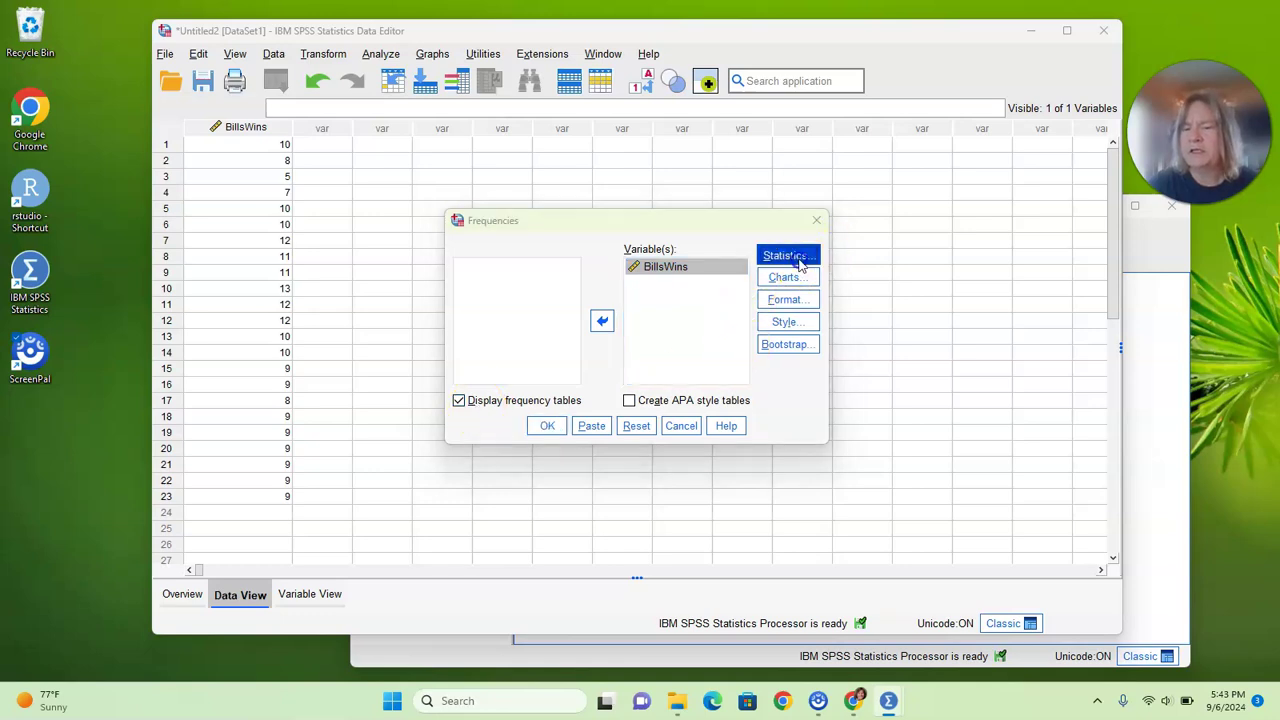
left_click(680, 221)
left_click(681, 241)
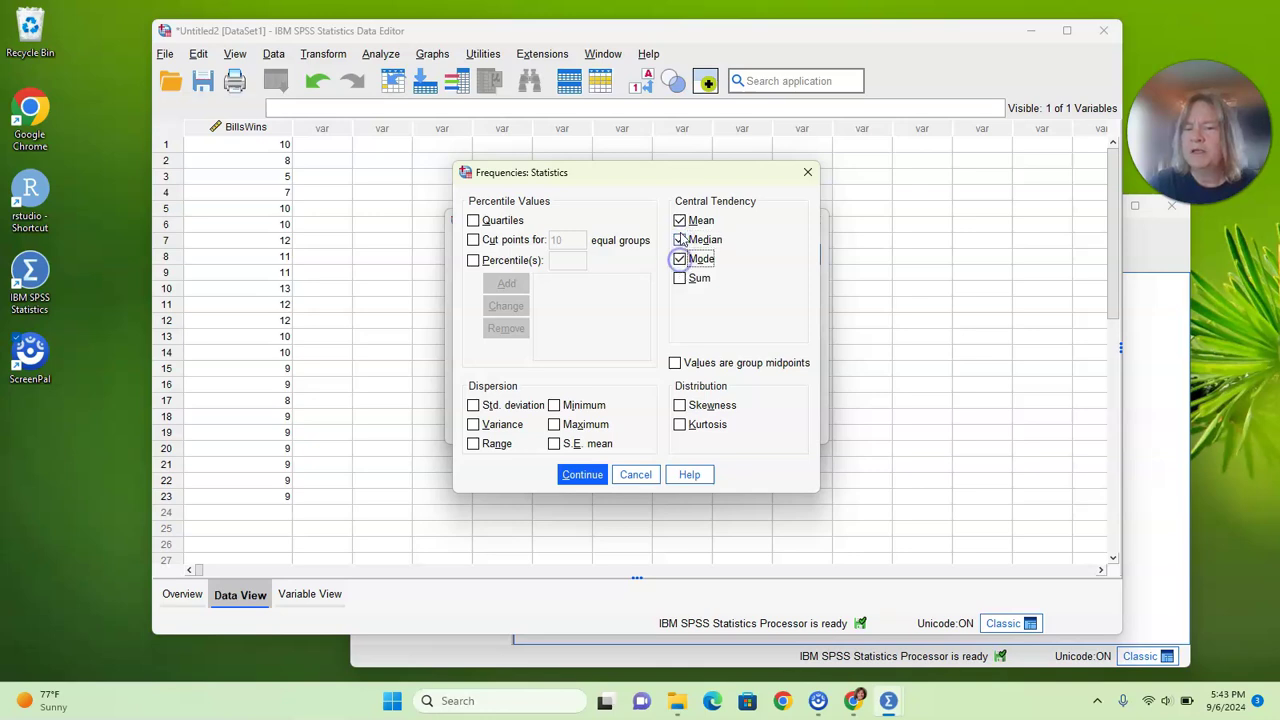
left_click(680, 240)
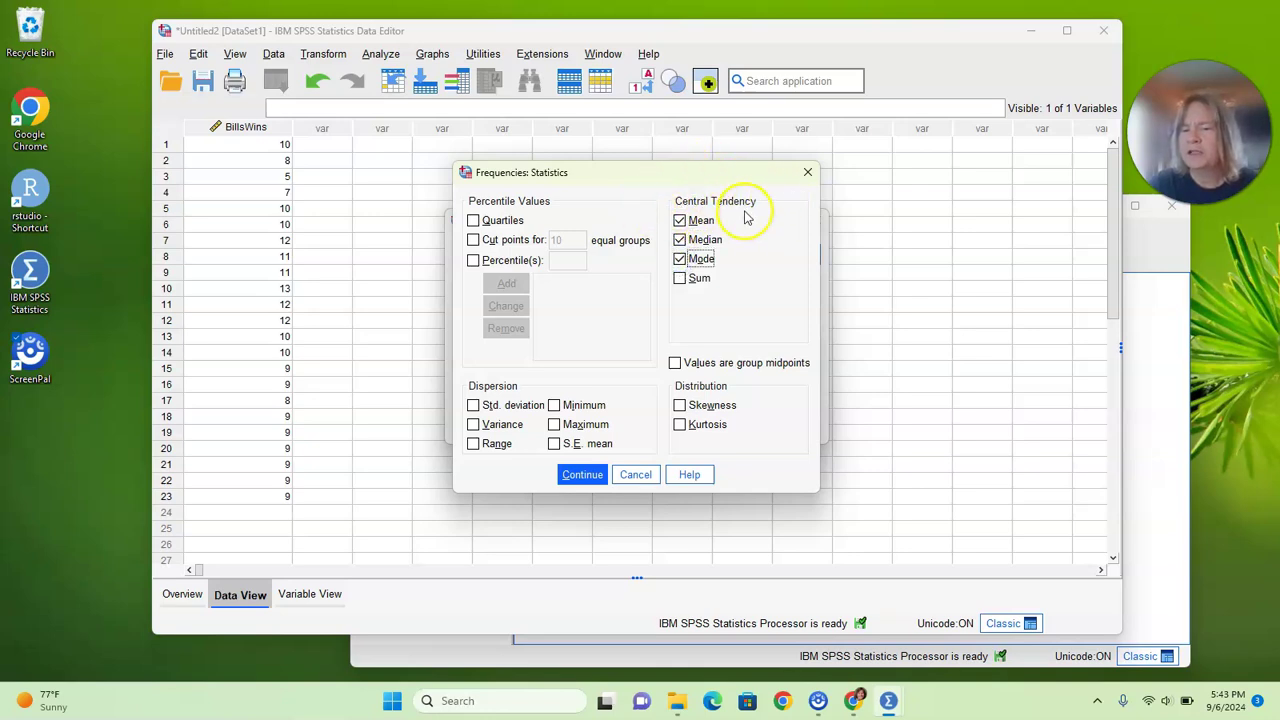
left_click(473, 405)
left_click(474, 425)
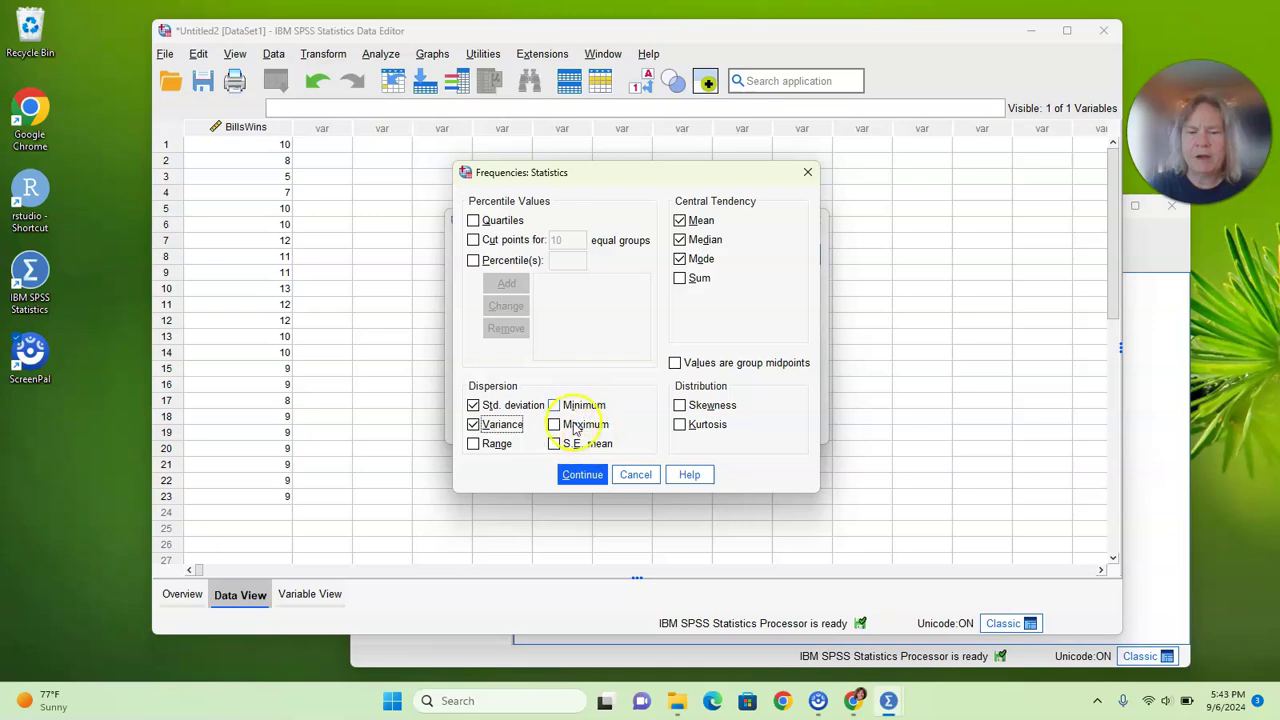
left_click(577, 474)
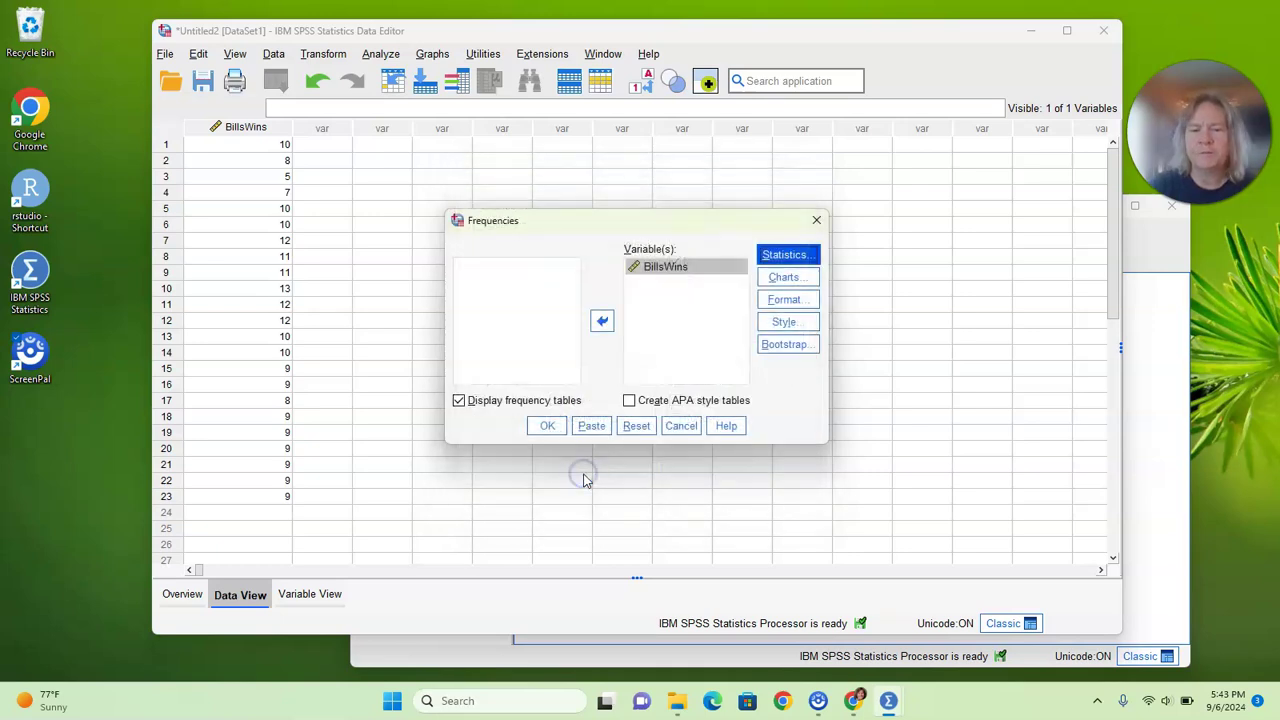
Add a histogram with a normal curve to the Frequencies analysis and run it with frequency tables displayed.
left_click(783, 277)
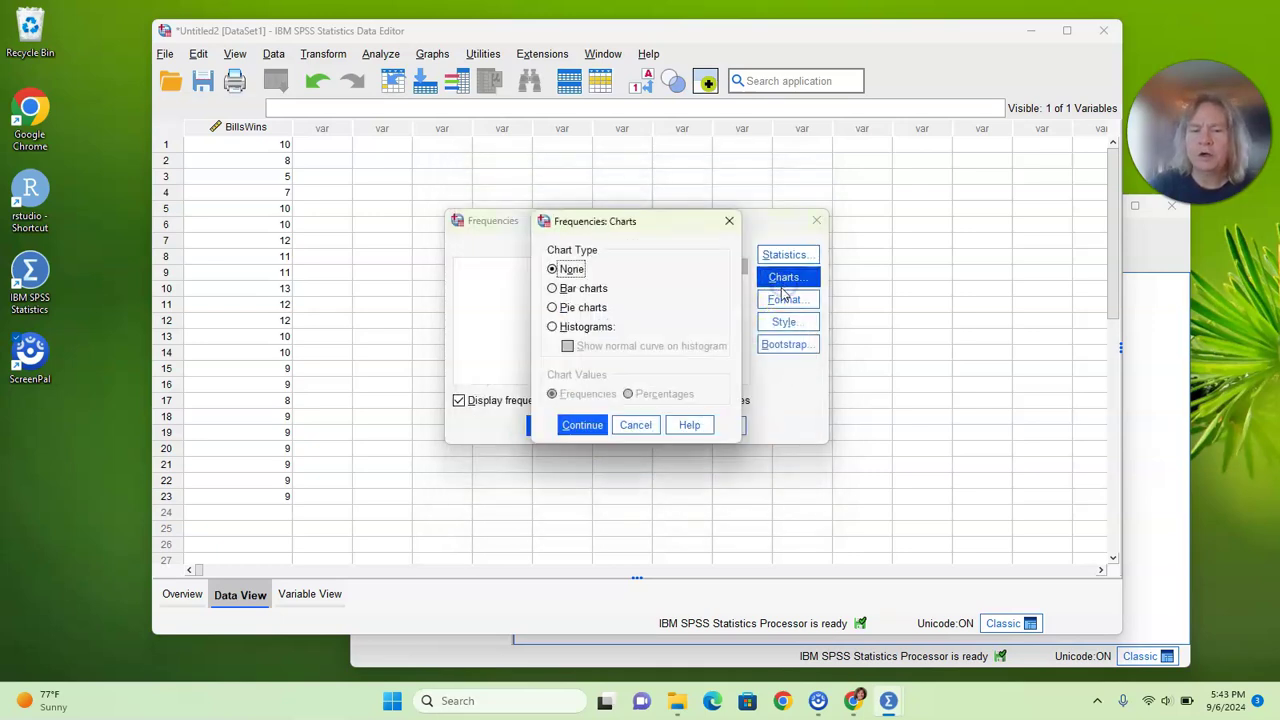
left_click(552, 327)
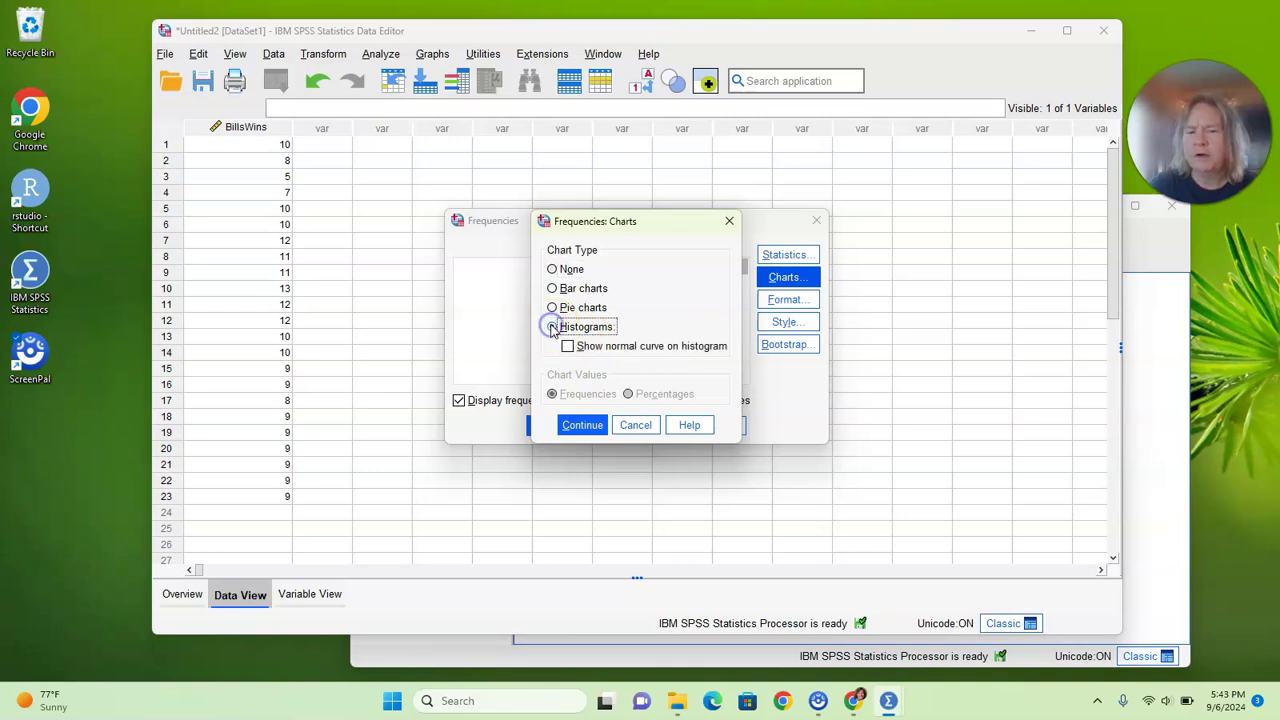
left_click(566, 346)
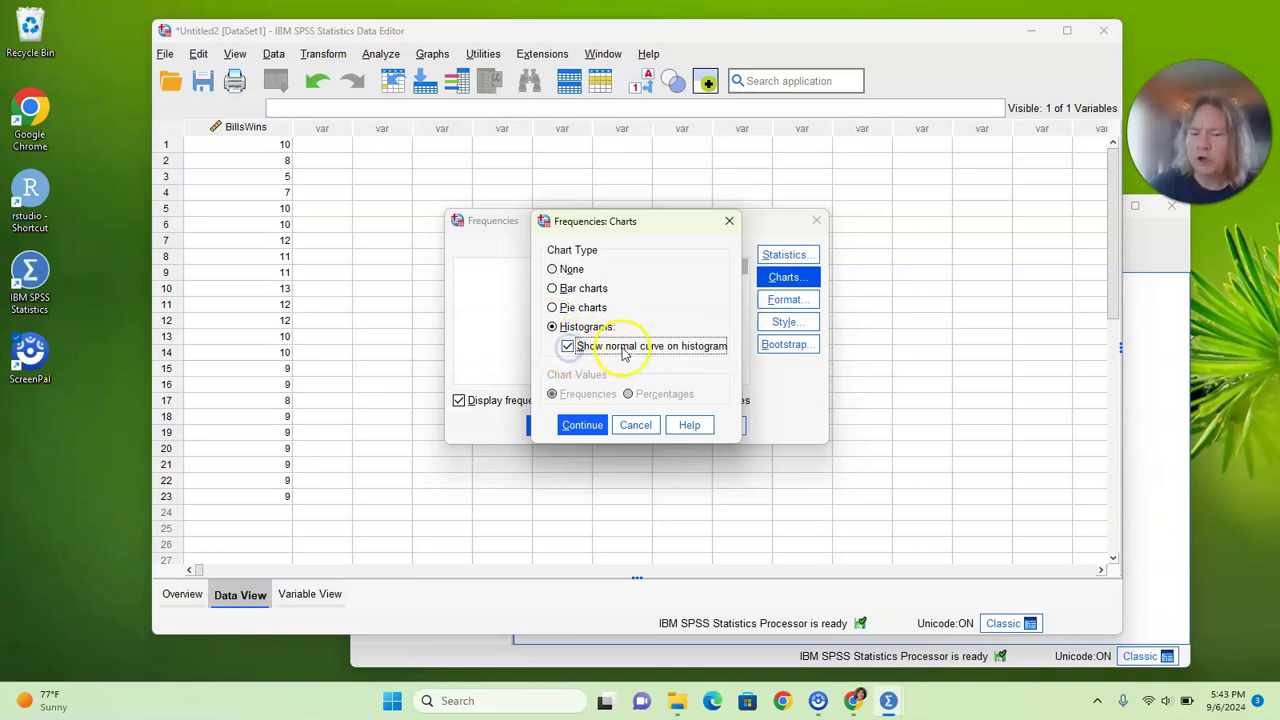
left_click(581, 426)
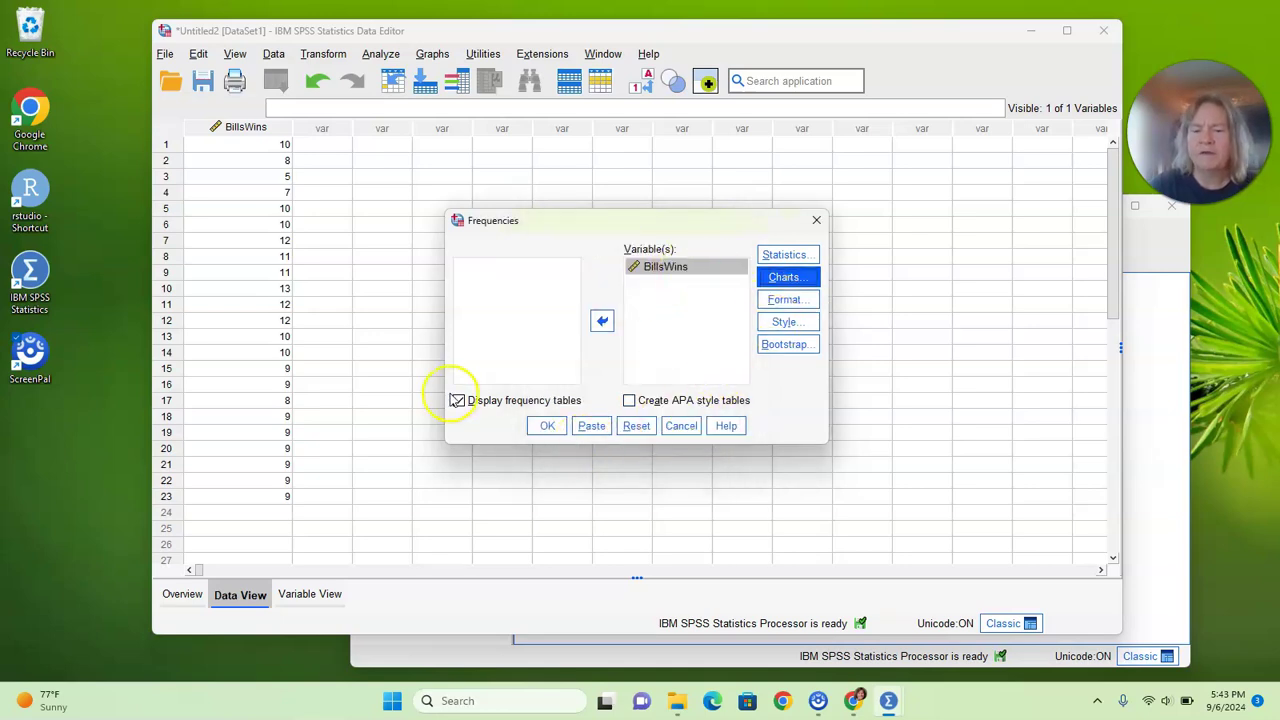
left_click(543, 427)
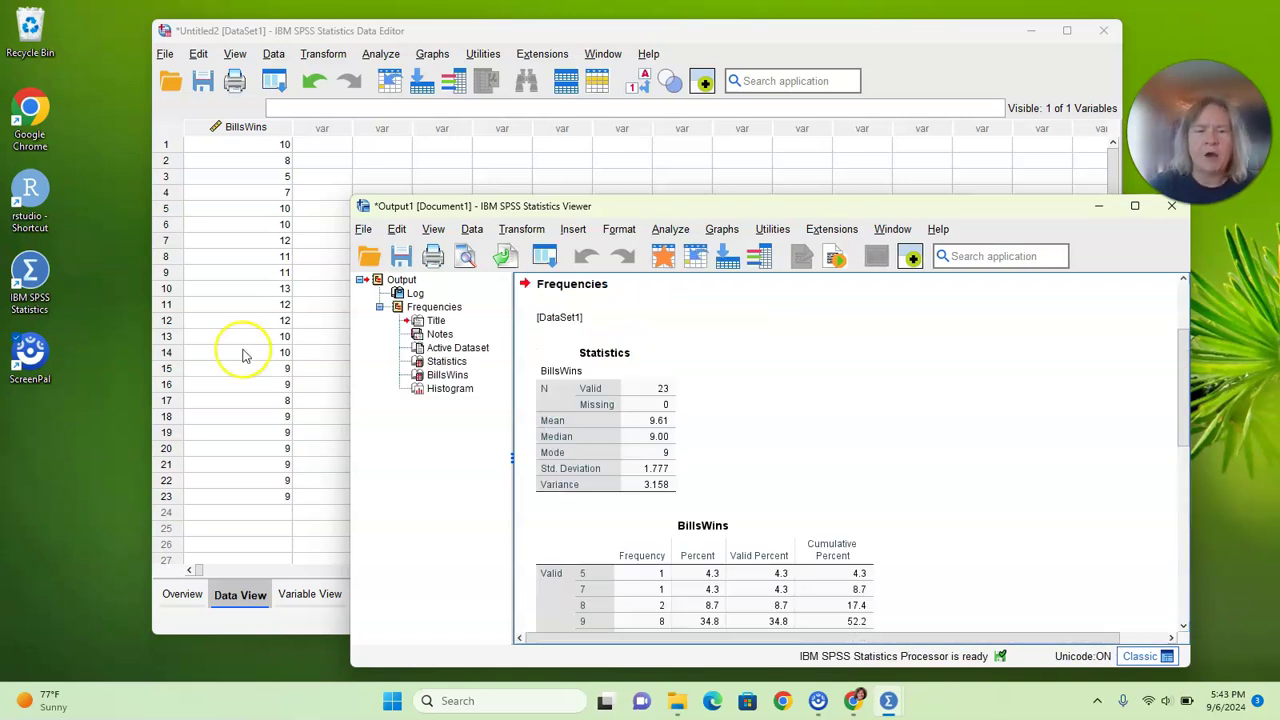
Move the output window higher on the desktop and examine the BillsWins statistics, frequency table and histogram.
left_click_drag(650, 205, 598, 63)
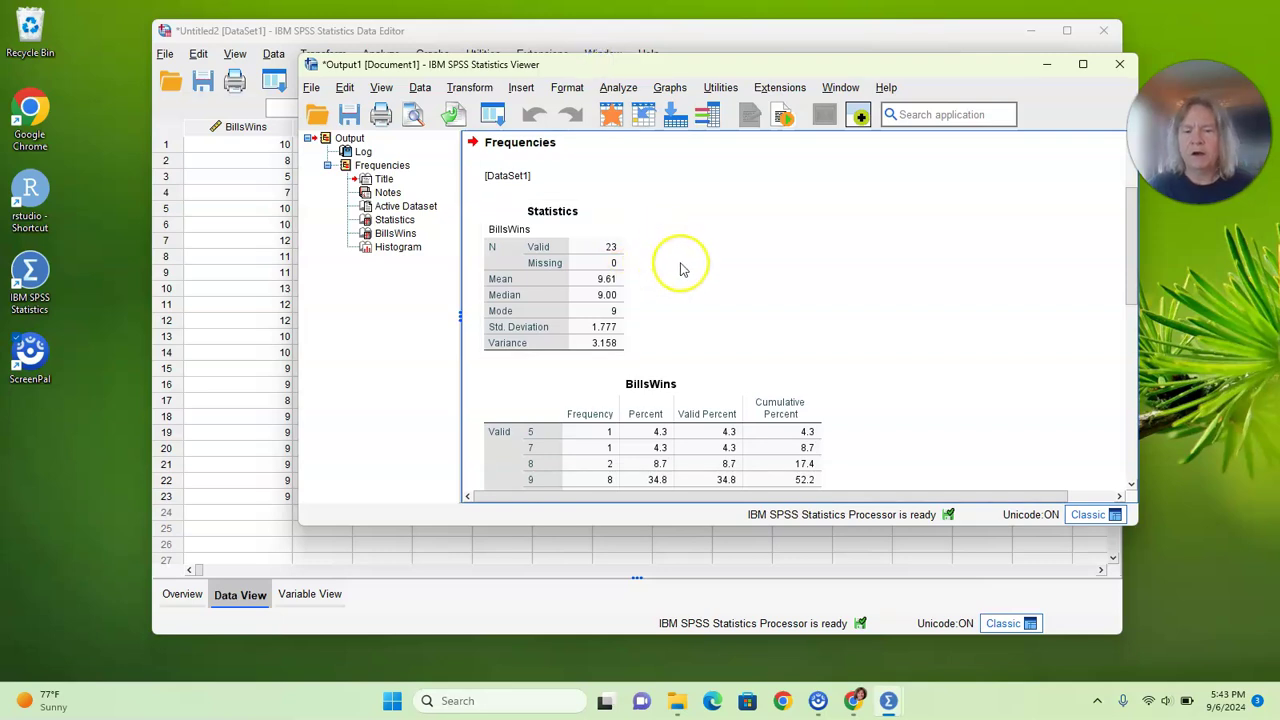
left_click(507, 280)
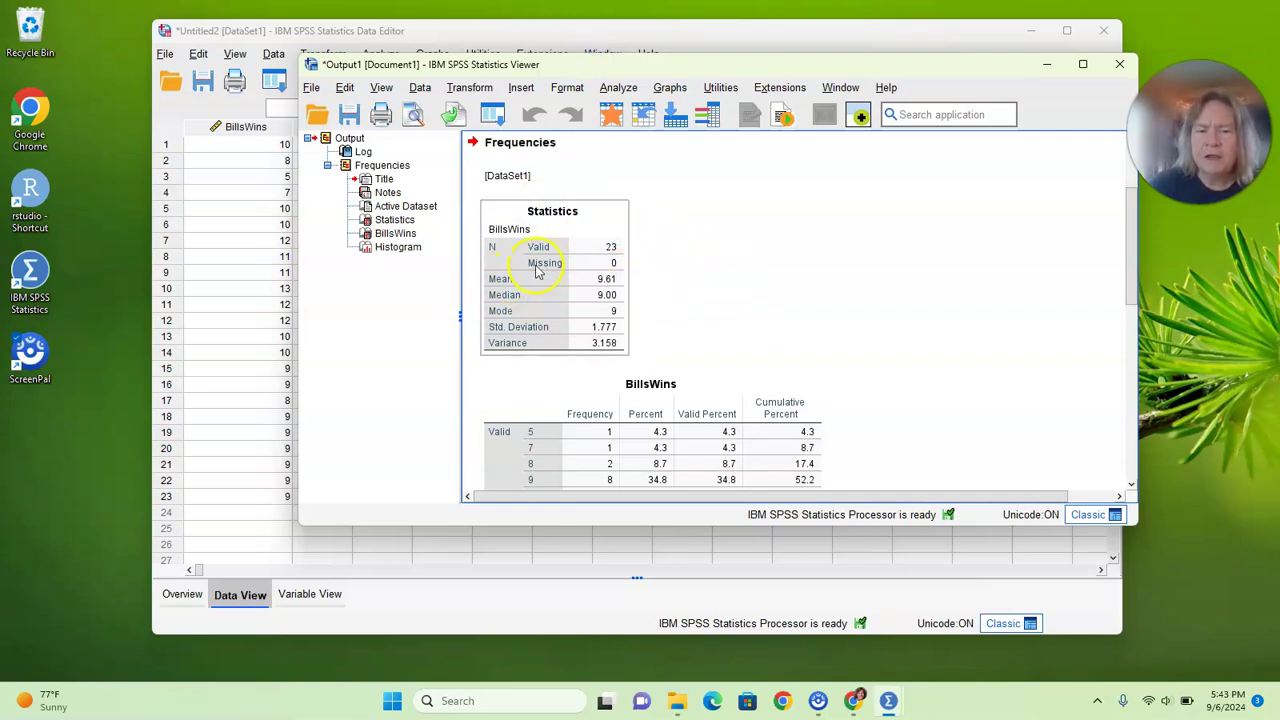
left_click(725, 333)
scroll(890, 335, "down", 10)
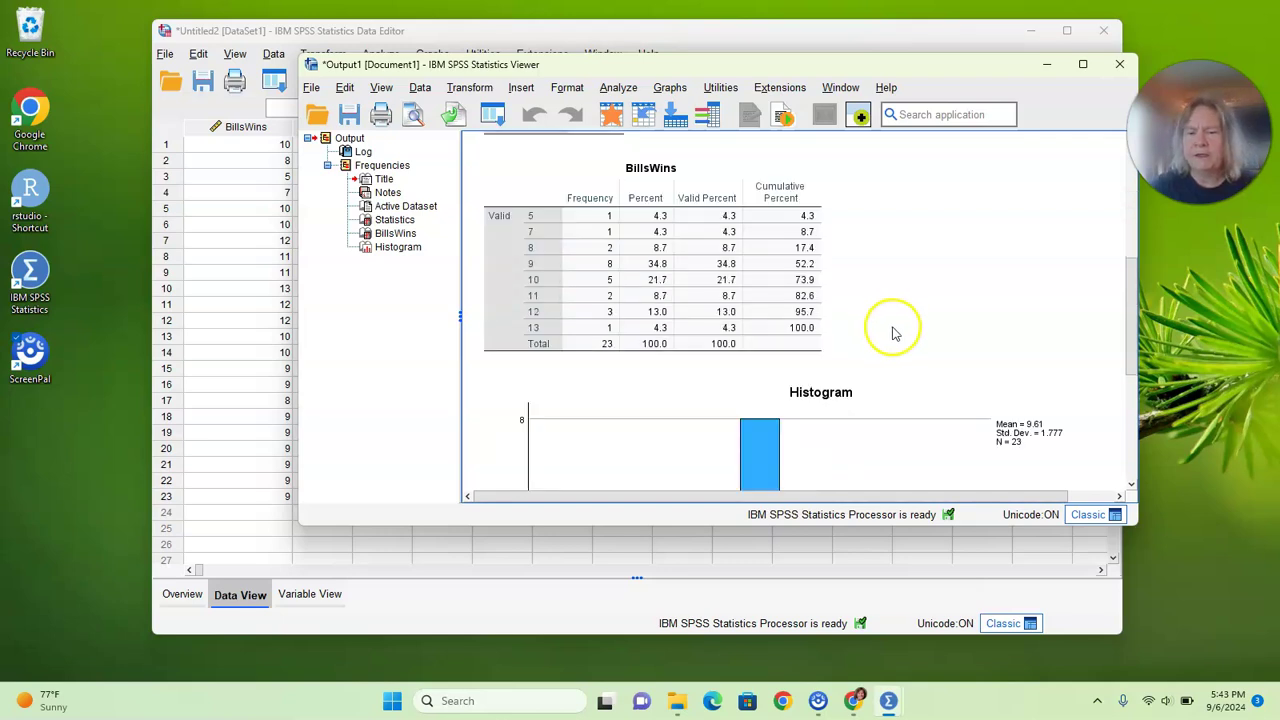
scroll(890, 335, "up", 8)
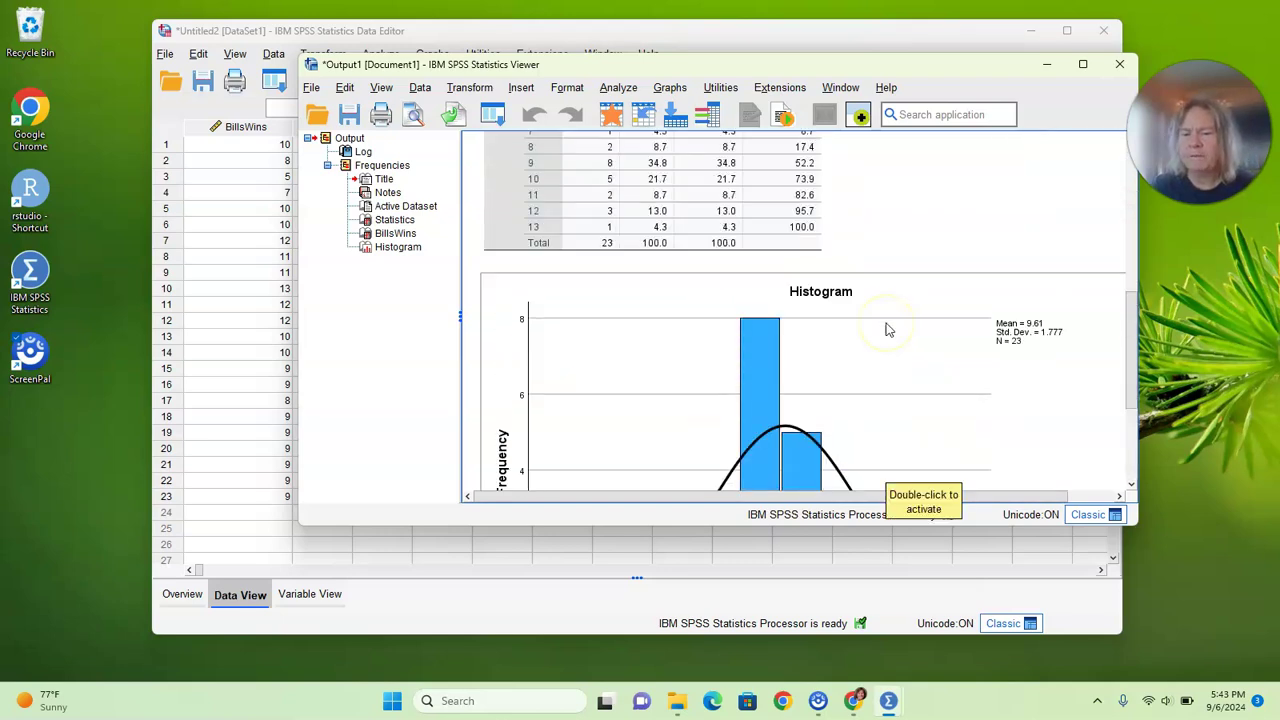
scroll(885, 331, "up", 3)
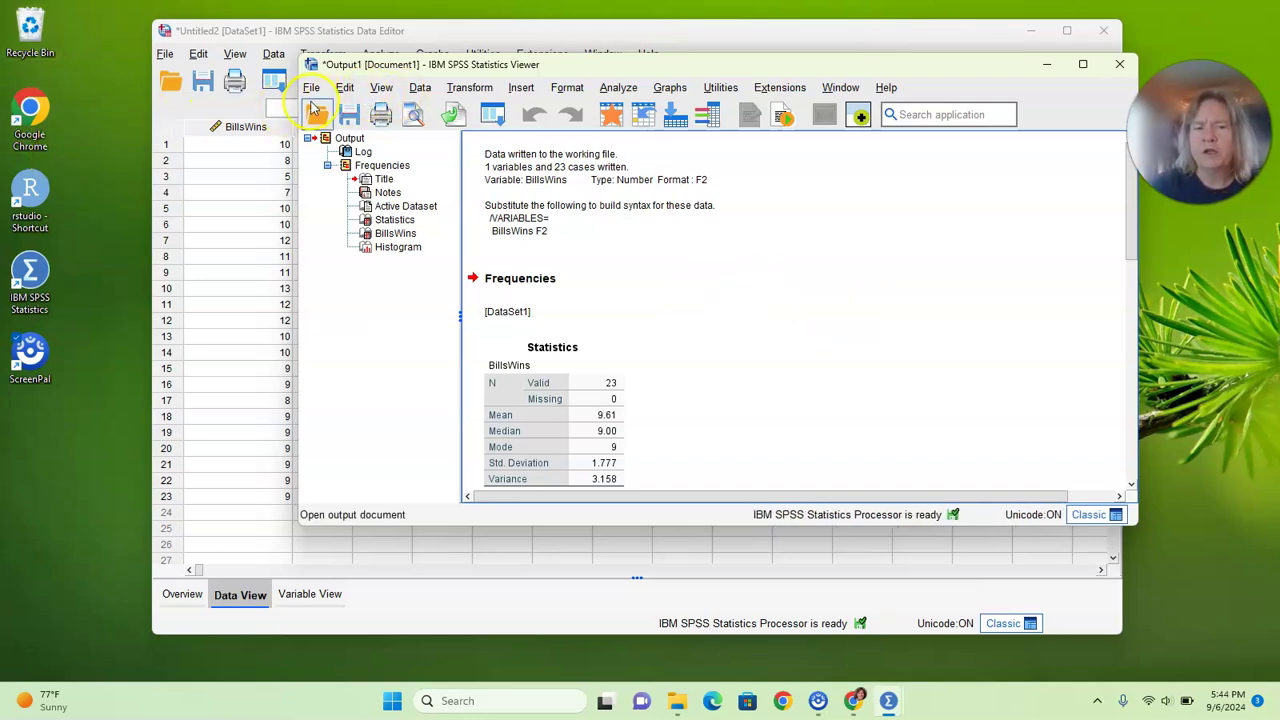
Save the output to Magic_Drive (D:) as a viewer file named McMaySPSS1.
left_click(350, 116)
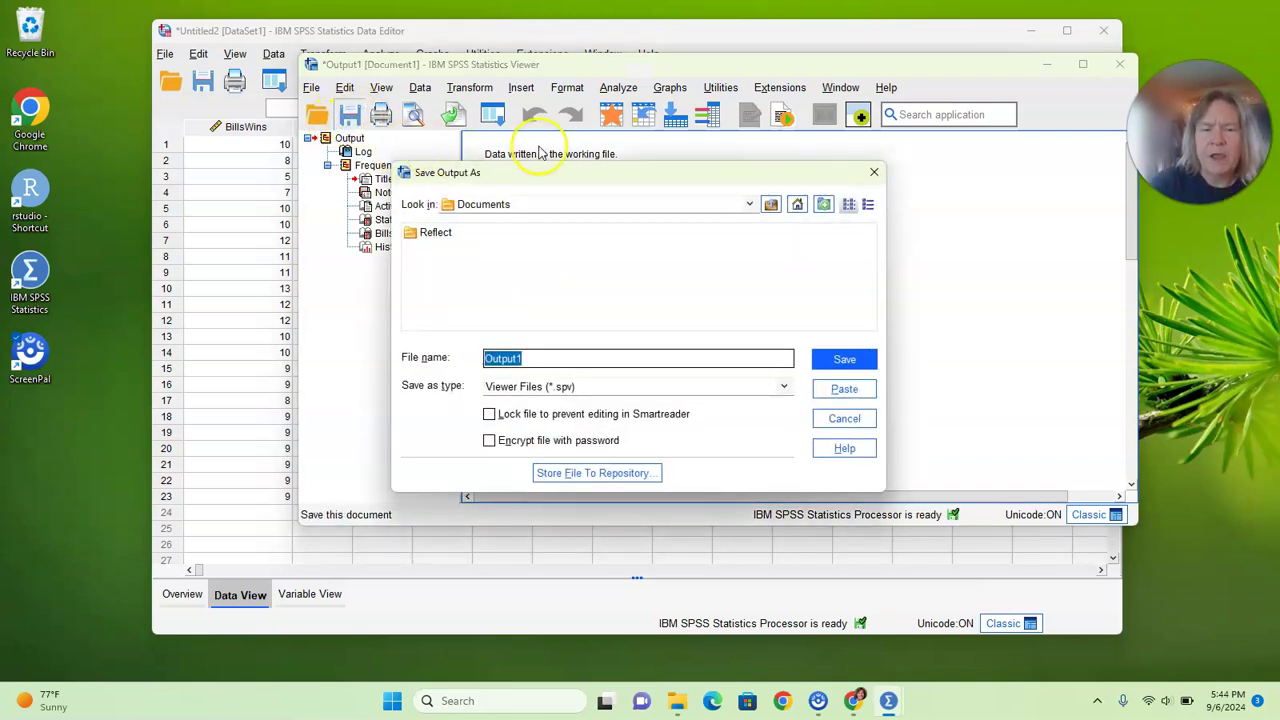
left_click(749, 205)
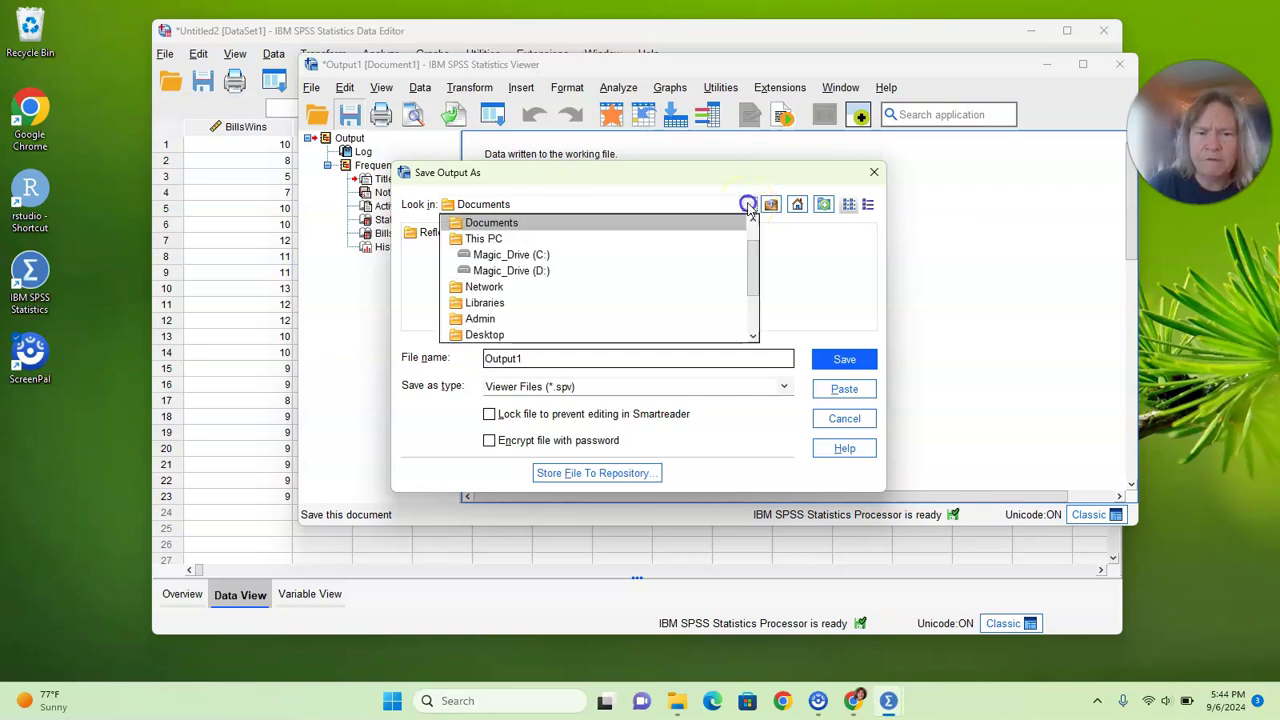
left_click(555, 271)
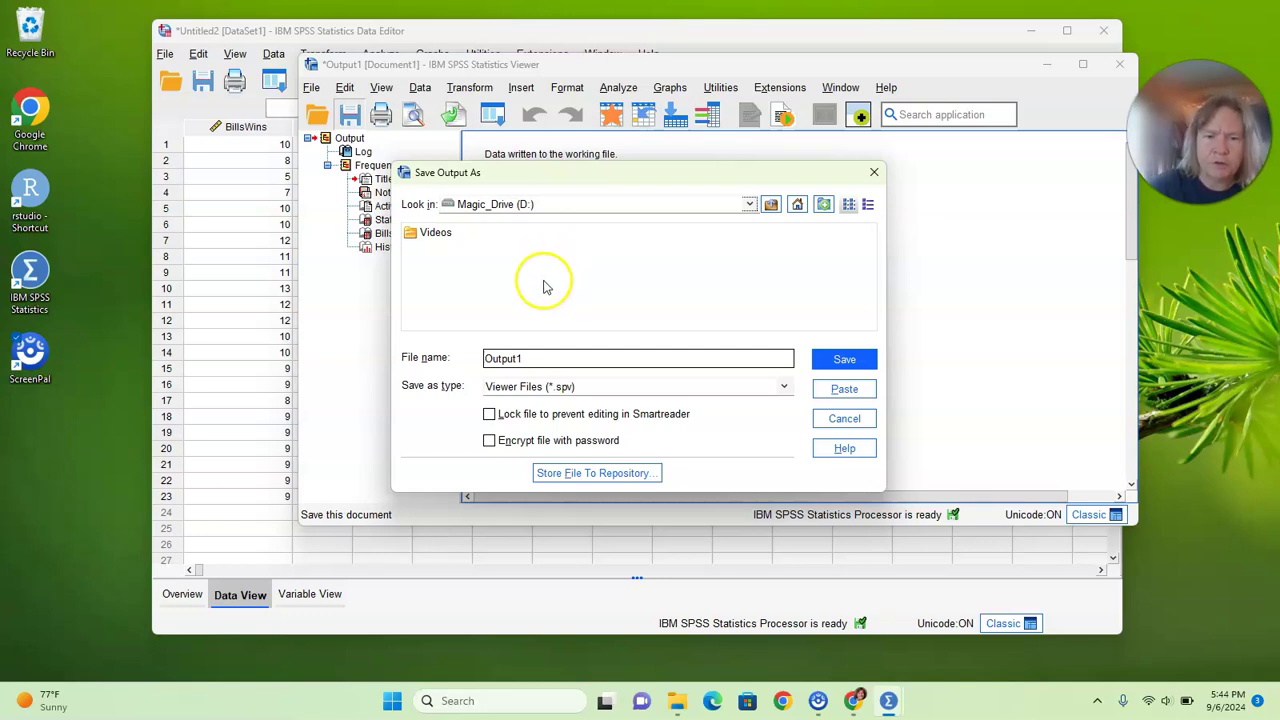
left_click(560, 357)
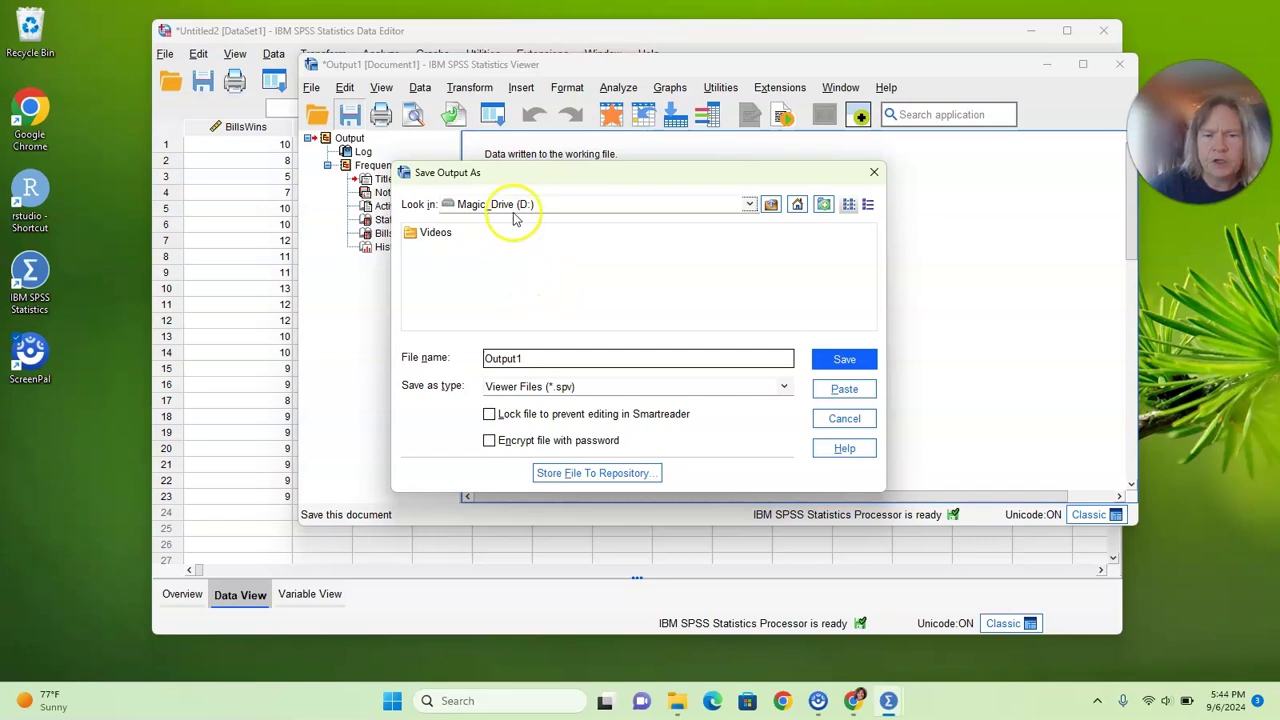
left_click(525, 355)
left_click_drag(527, 357, 489, 348)
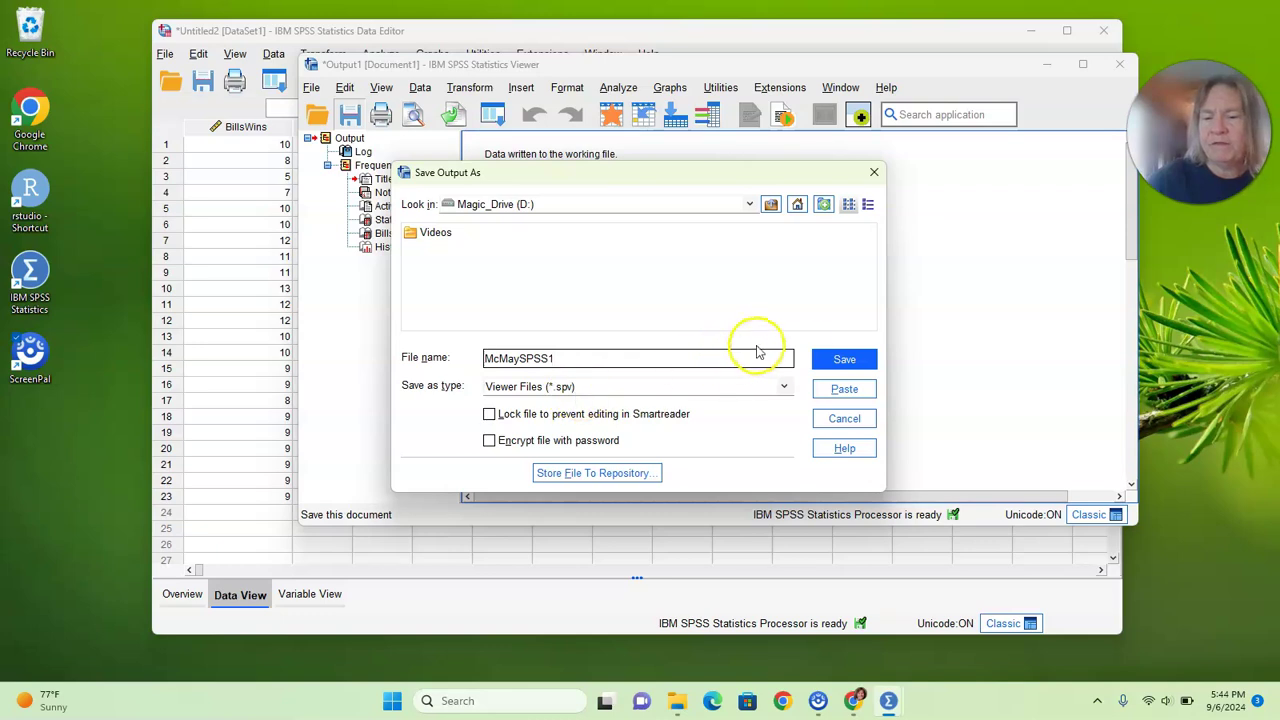
left_click(848, 360)
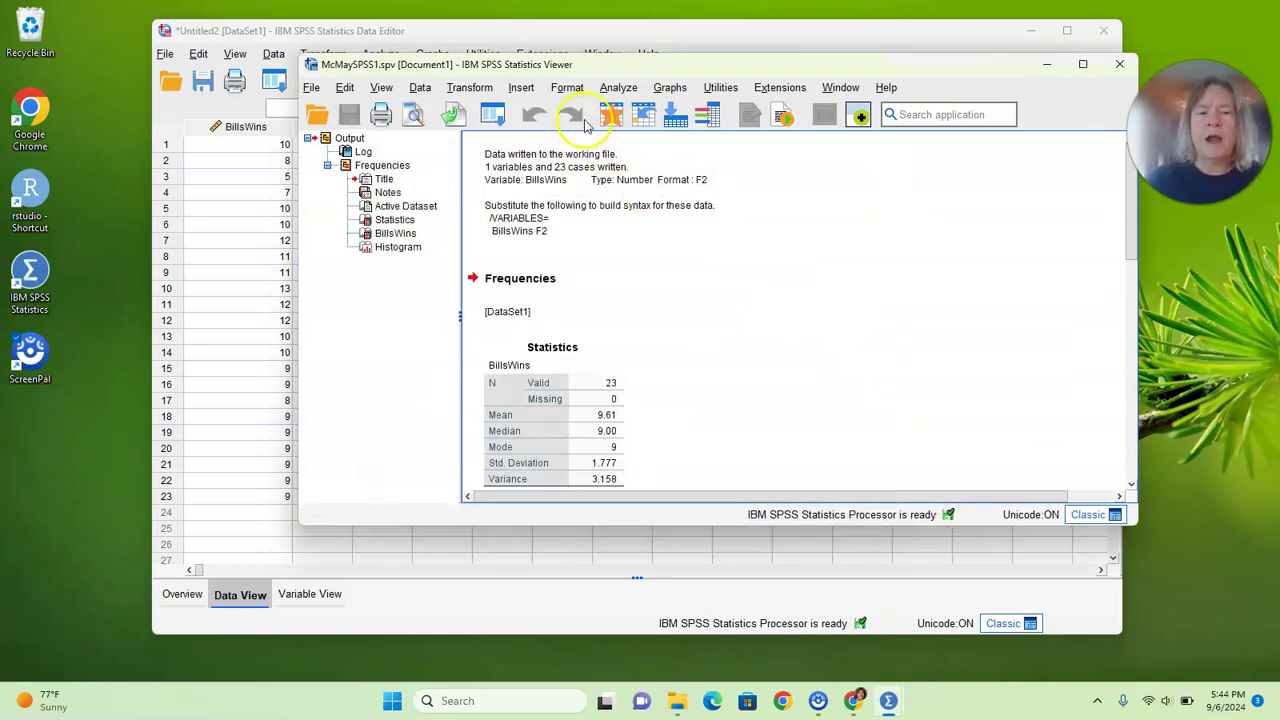
Bring the data editor forward and save the dataset to Magic_Drive (D:) as an SPSS Statistics (*.sav) file named McMaySPSS1.
left_click(477, 37)
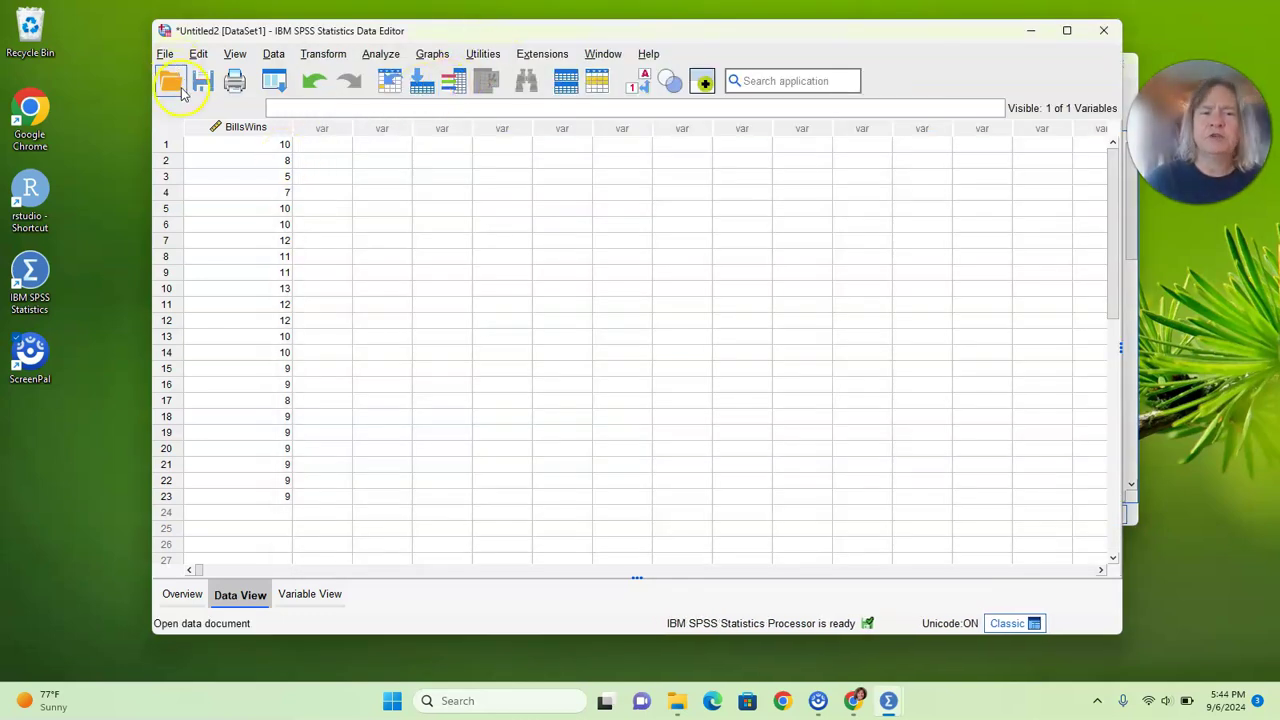
left_click(200, 88)
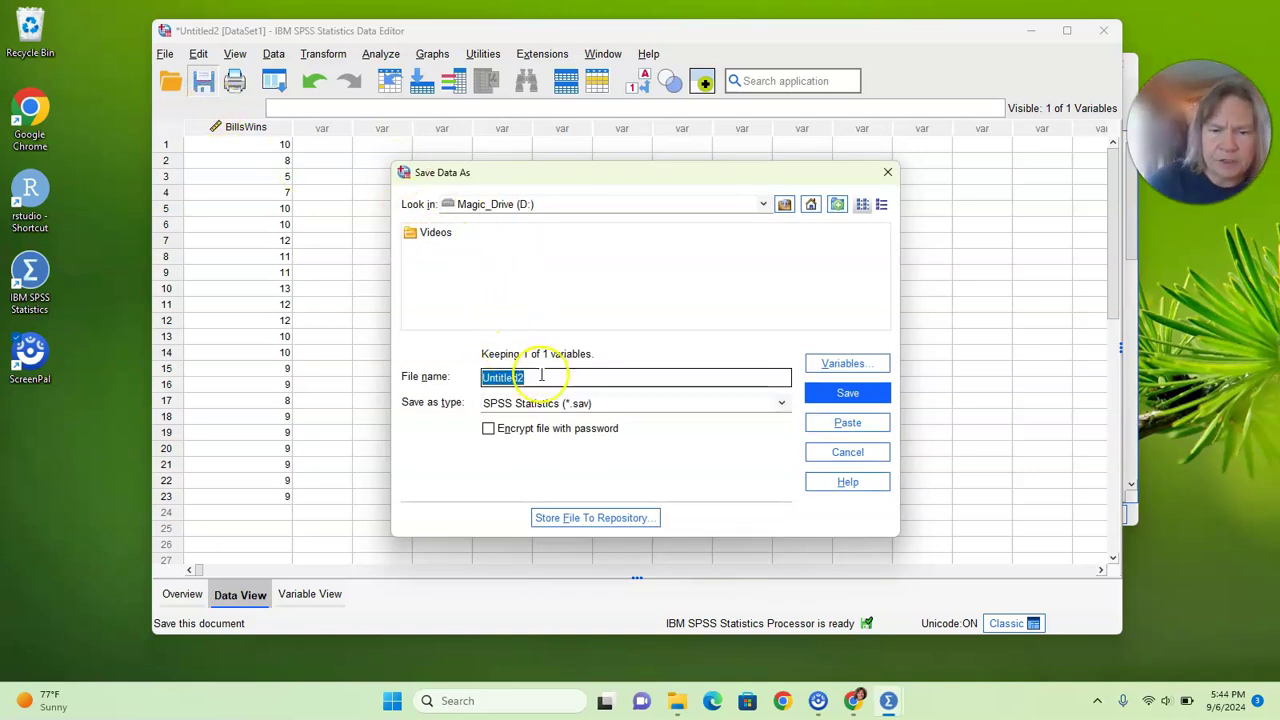
type("McMay")
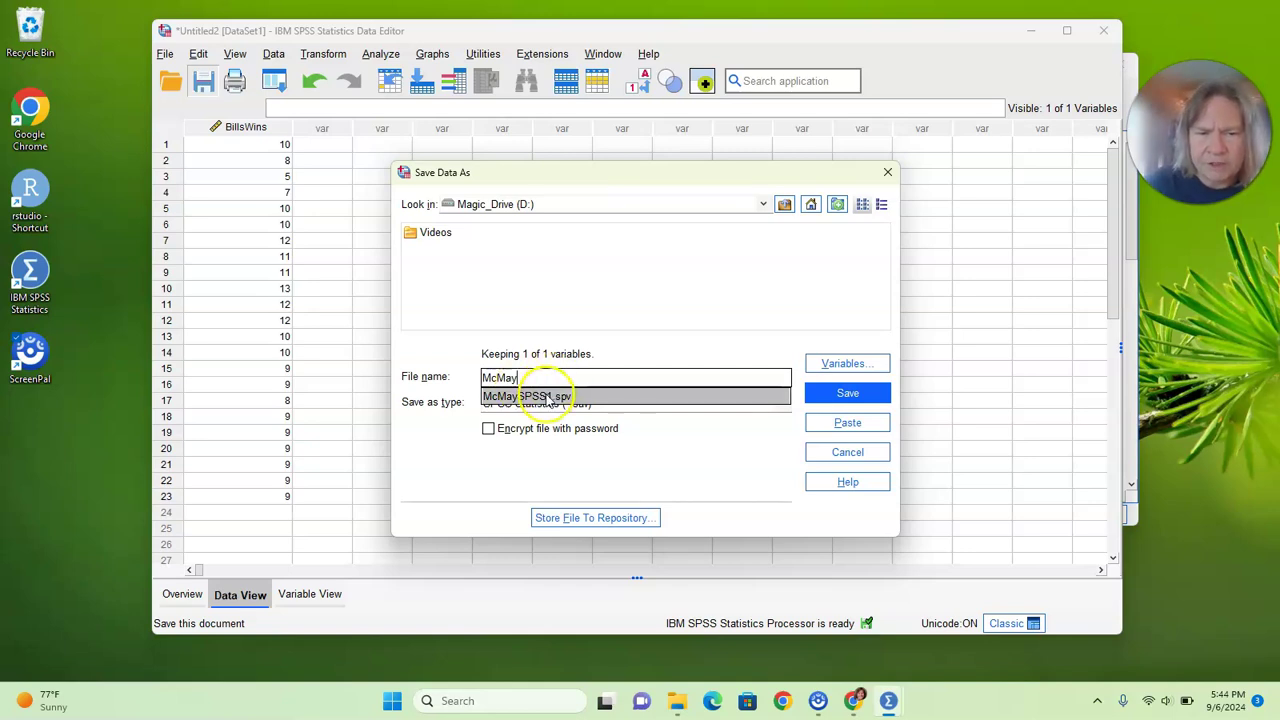
left_click(549, 397)
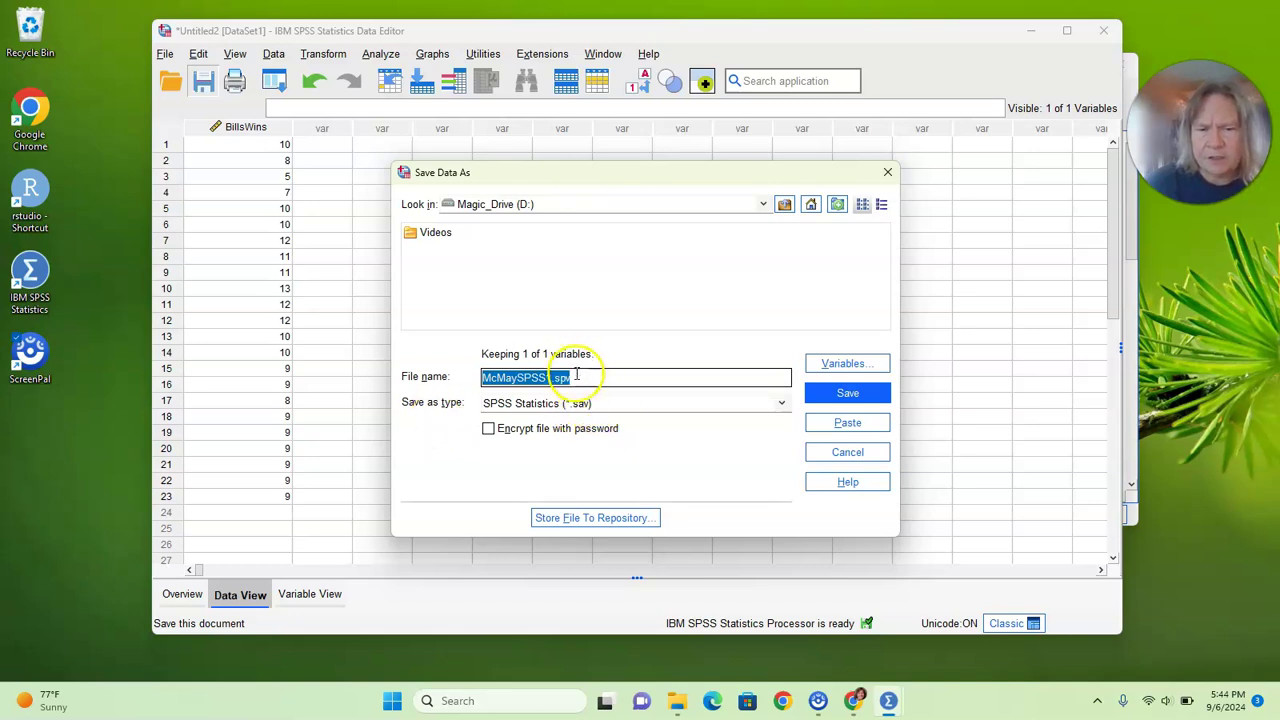
key("BackSpace")
key("BackSpace")
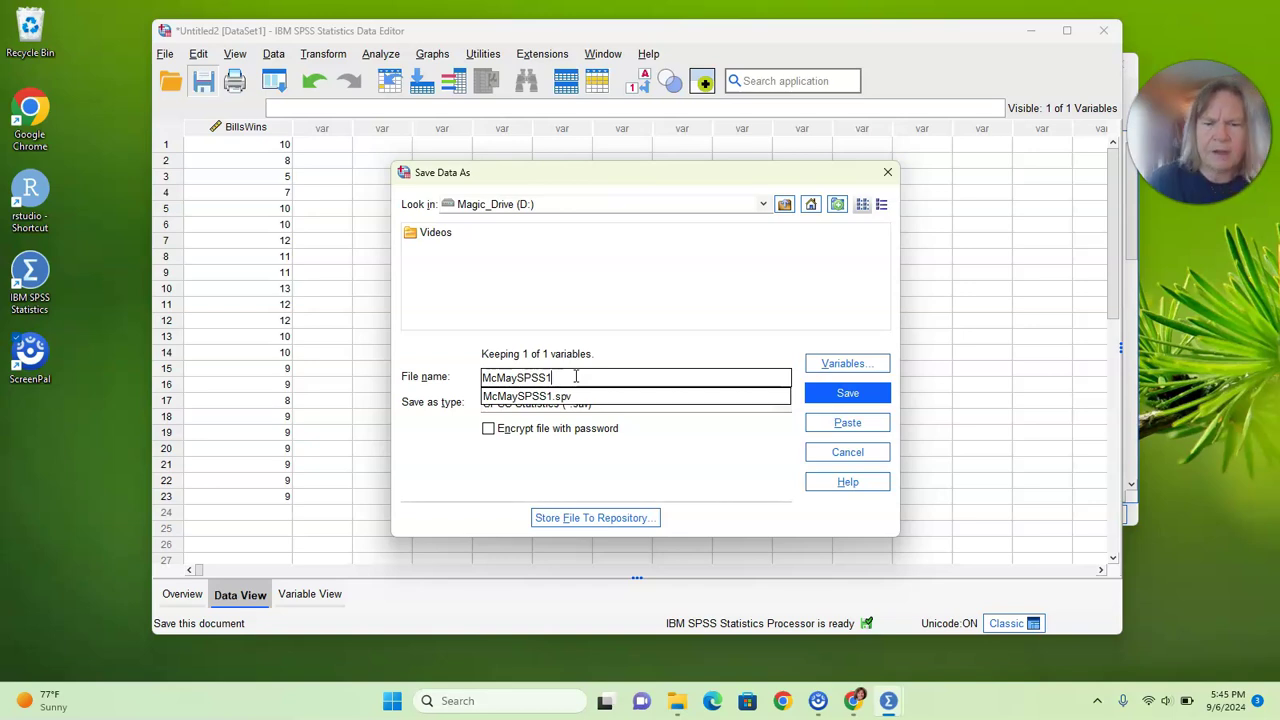
left_click(637, 320)
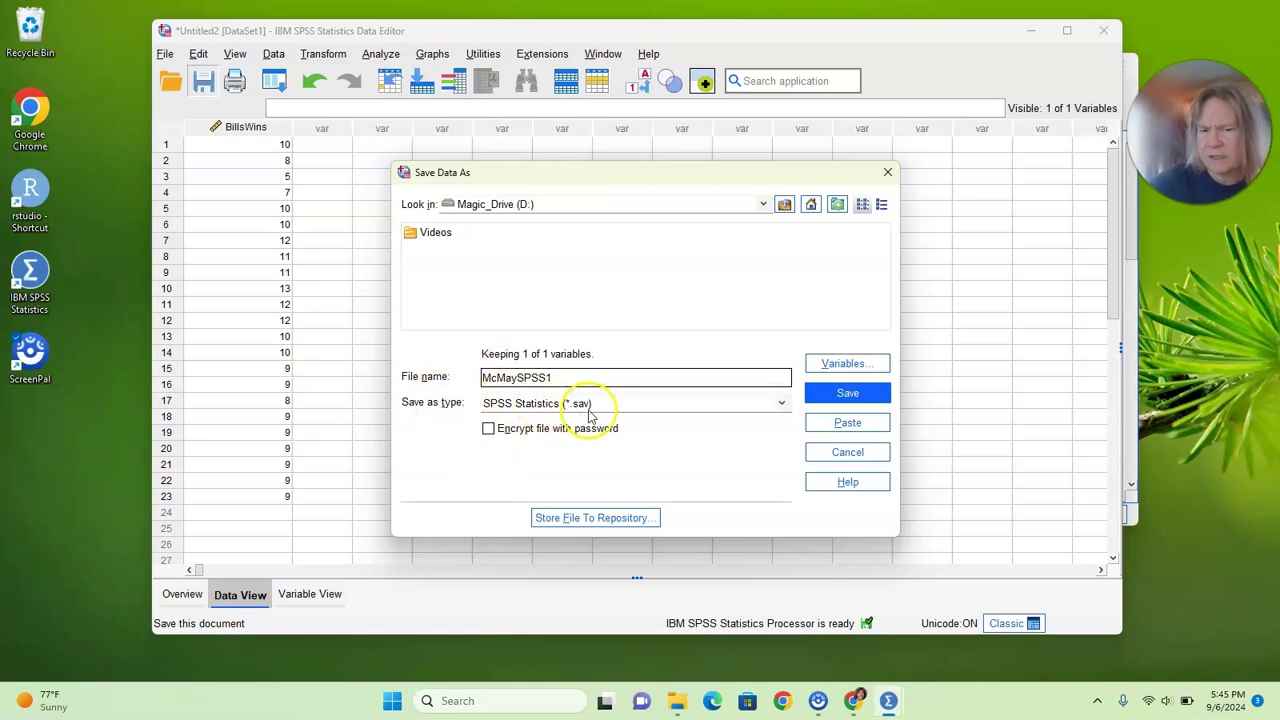
left_click(832, 395)
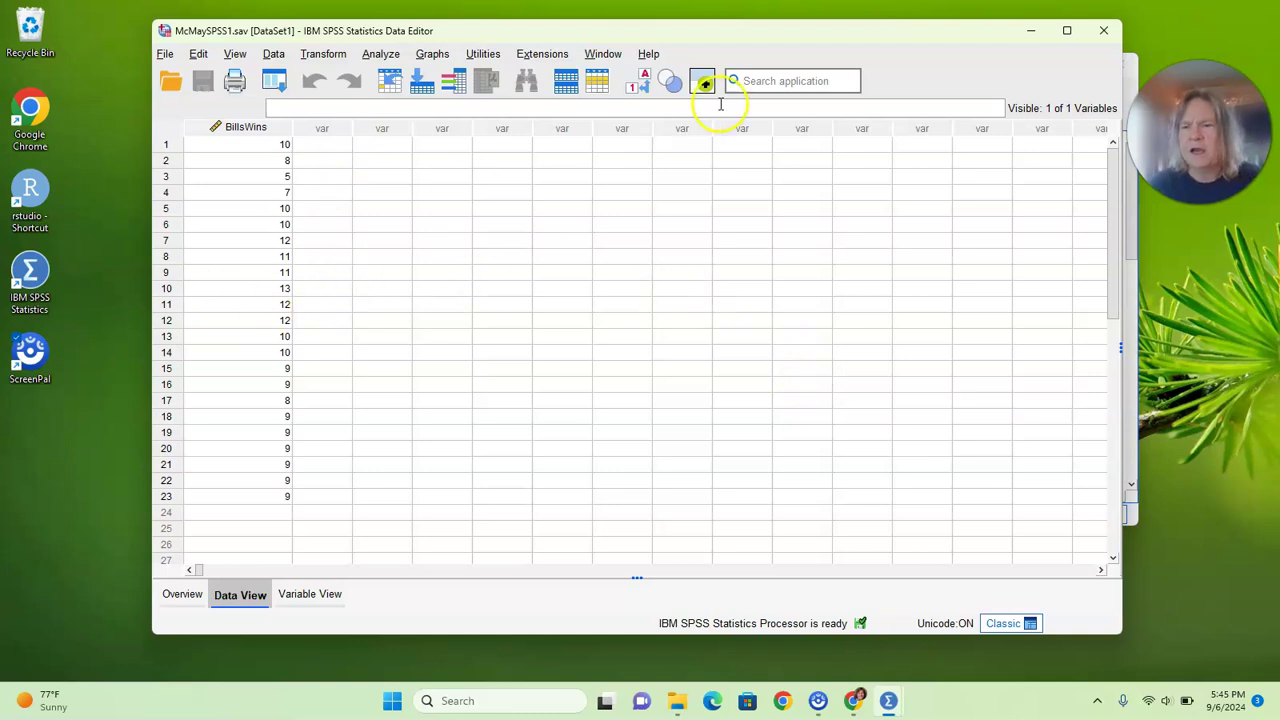
Move the data editor lower on the desktop, bring the output viewer forward and review the BillsWins output through the histogram.
left_click_drag(920, 31, 887, 122)
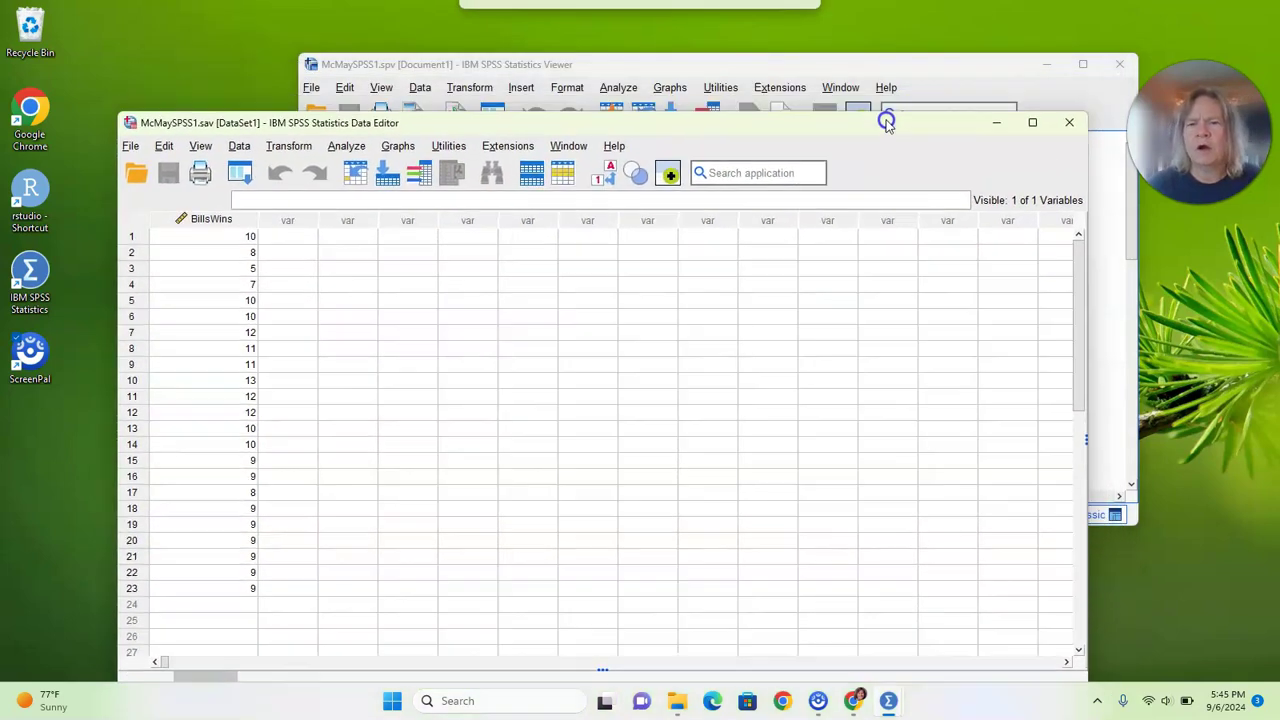
left_click_drag(871, 52, 875, 44)
left_click_drag(779, 57, 647, 18)
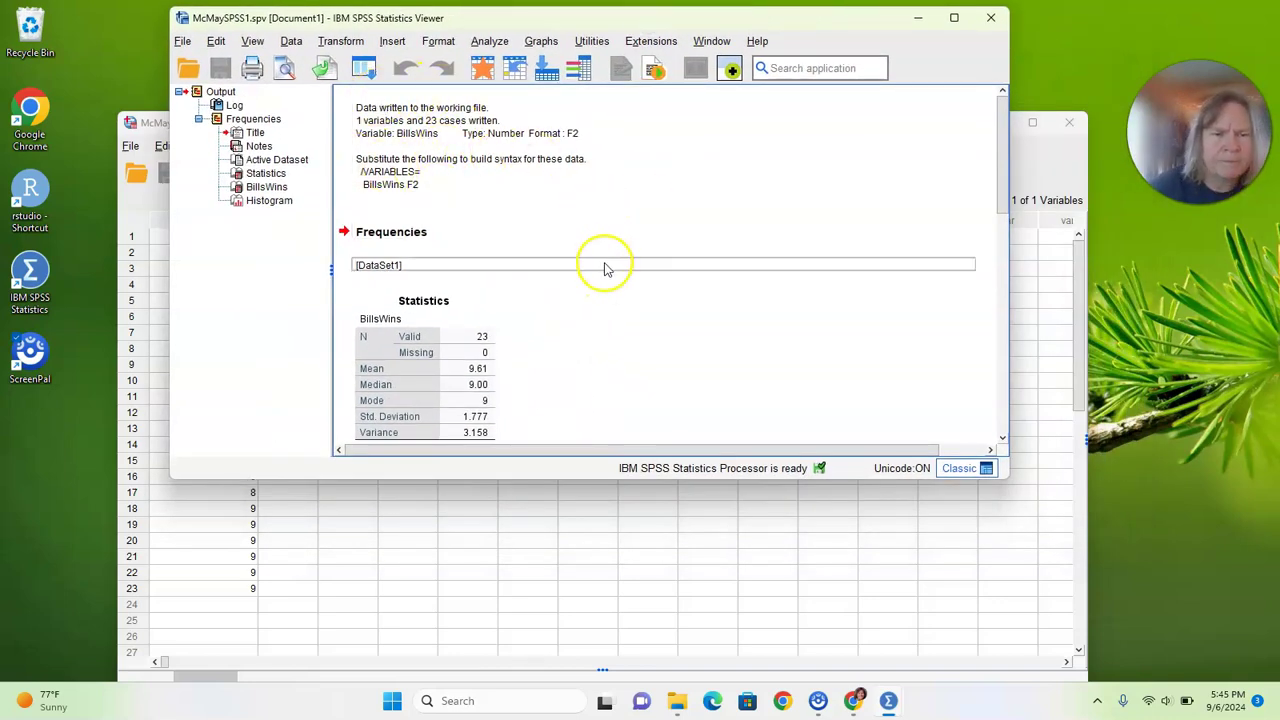
scroll(604, 268, "down", 10)
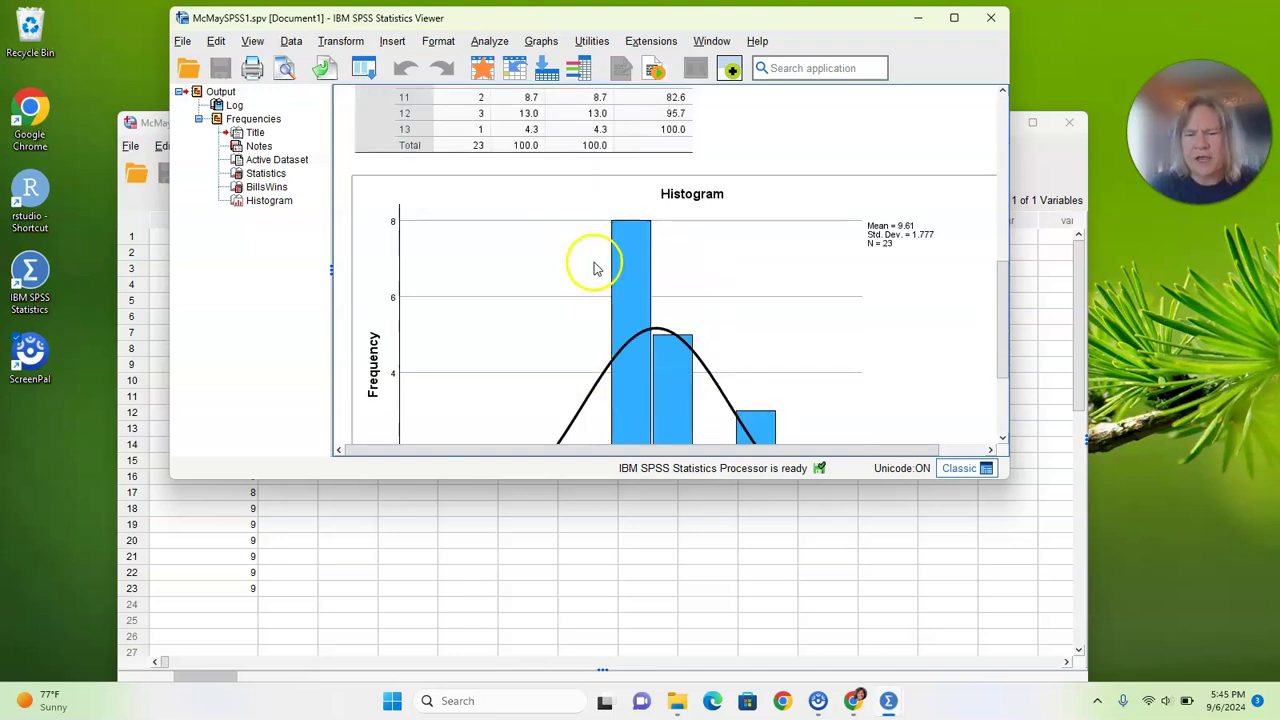
scroll(594, 268, "down", 3)
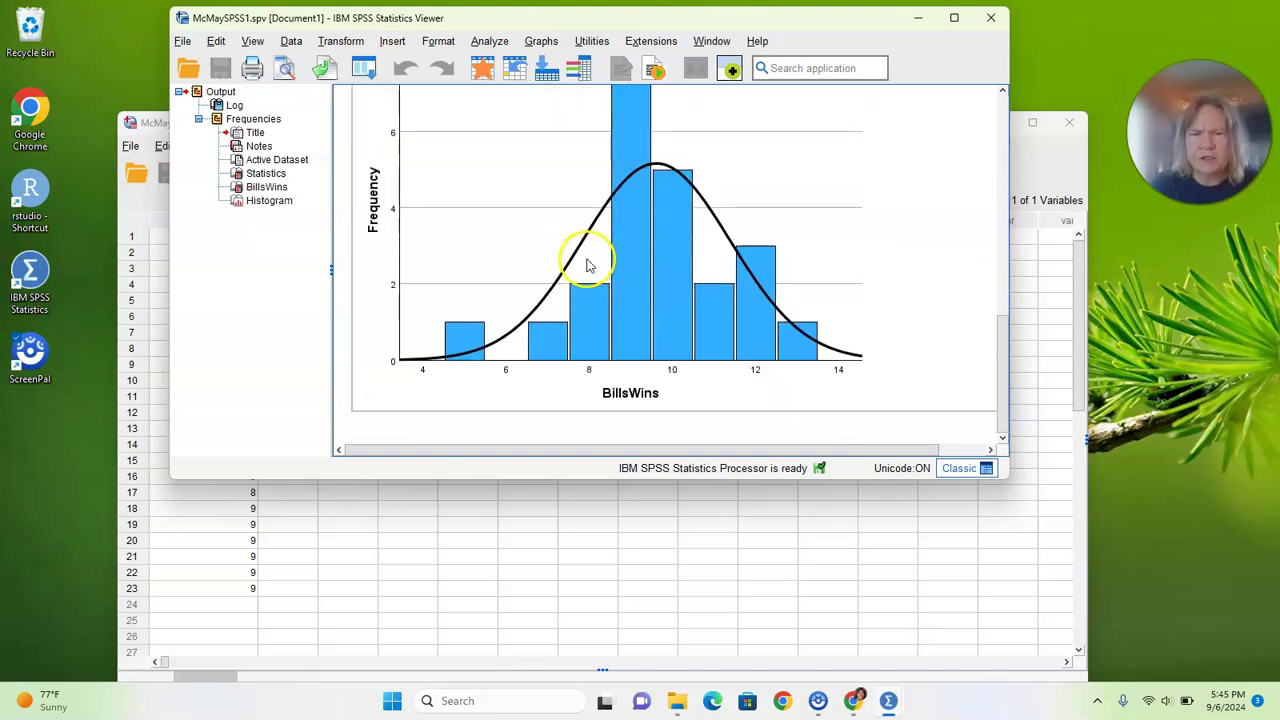
left_click(220, 68)
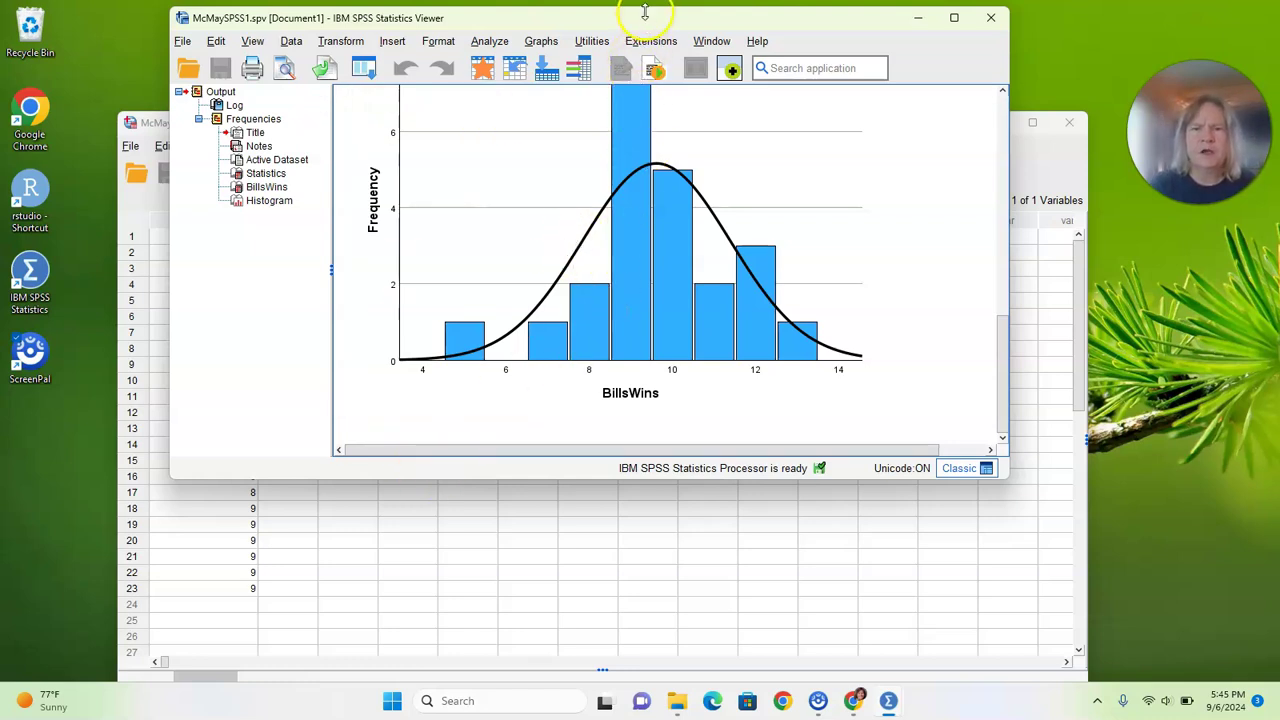
left_click_drag(648, 22, 755, 60)
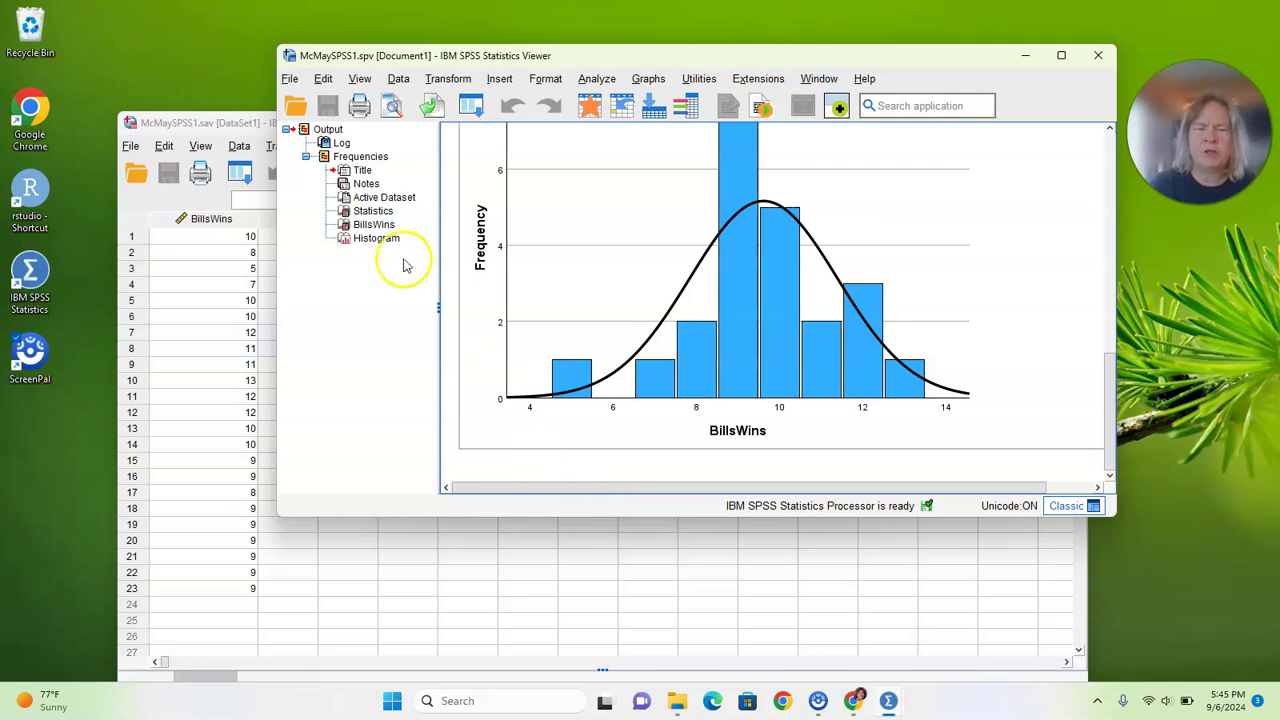
Export all the output as a Portable Document Format (*.pdf) file named McMaySPSS1.pdf on drive D:.
left_click(289, 79)
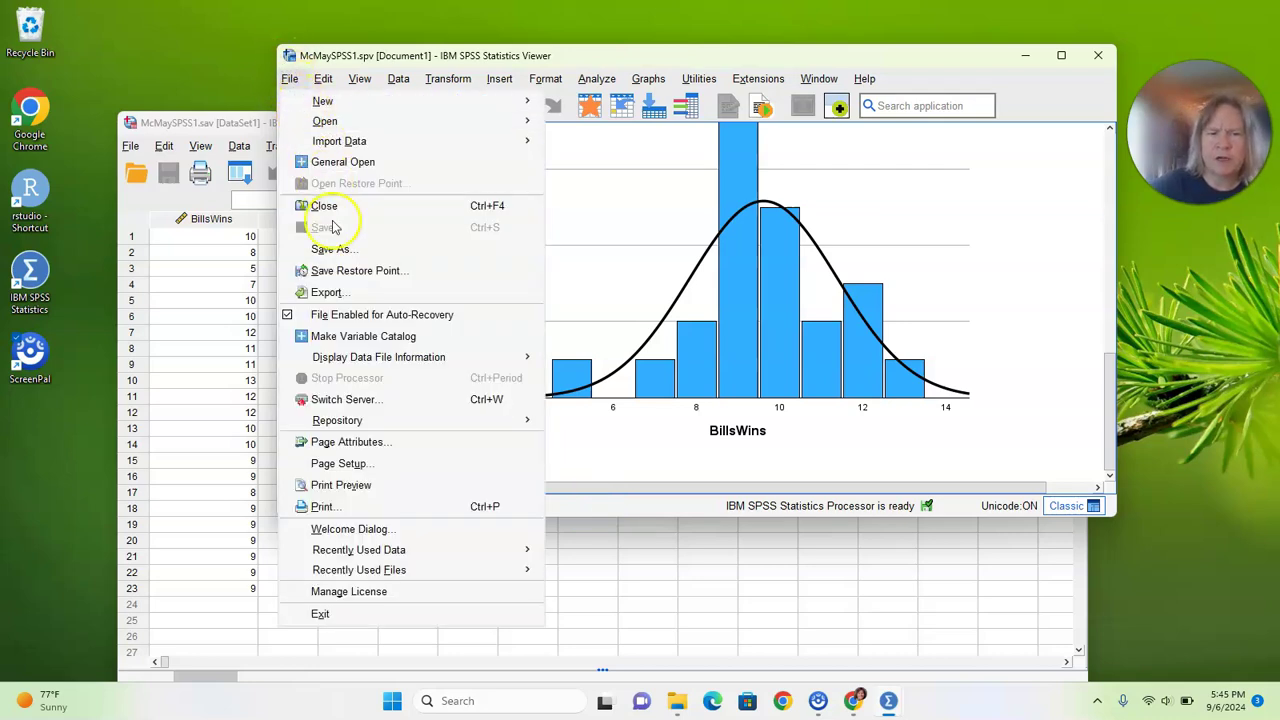
left_click(330, 293)
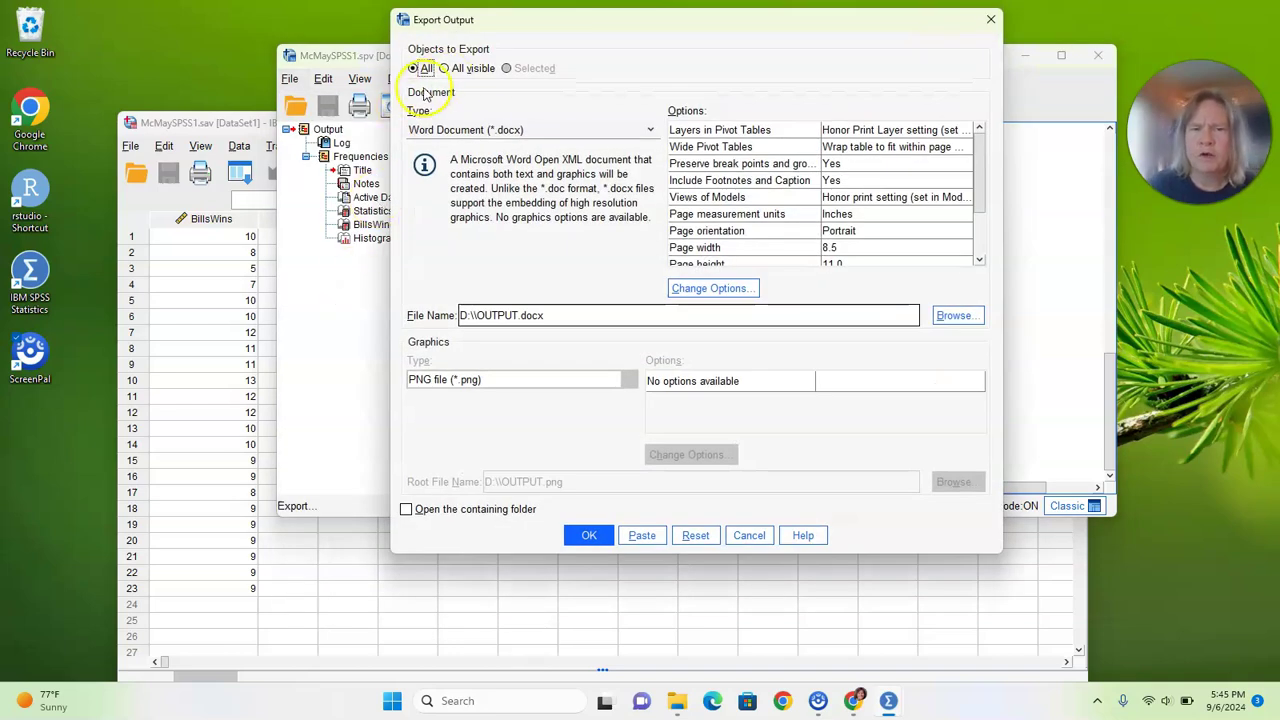
left_click(646, 130)
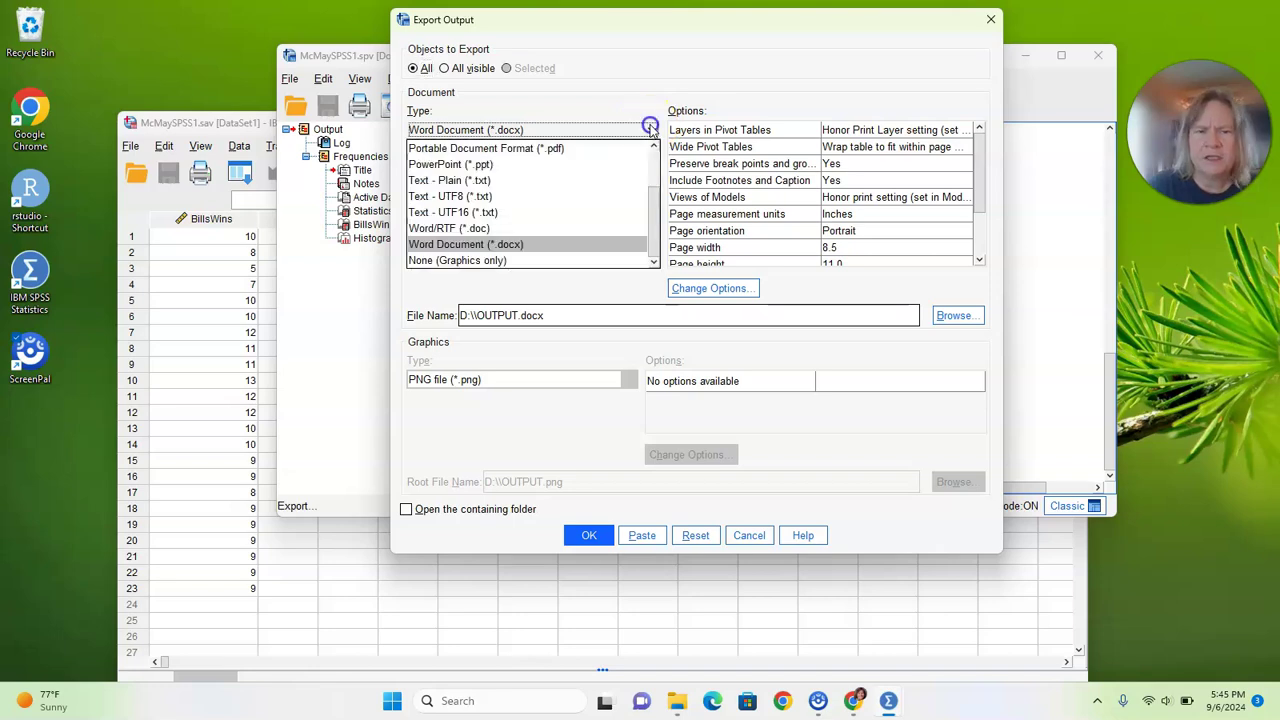
left_click(557, 148)
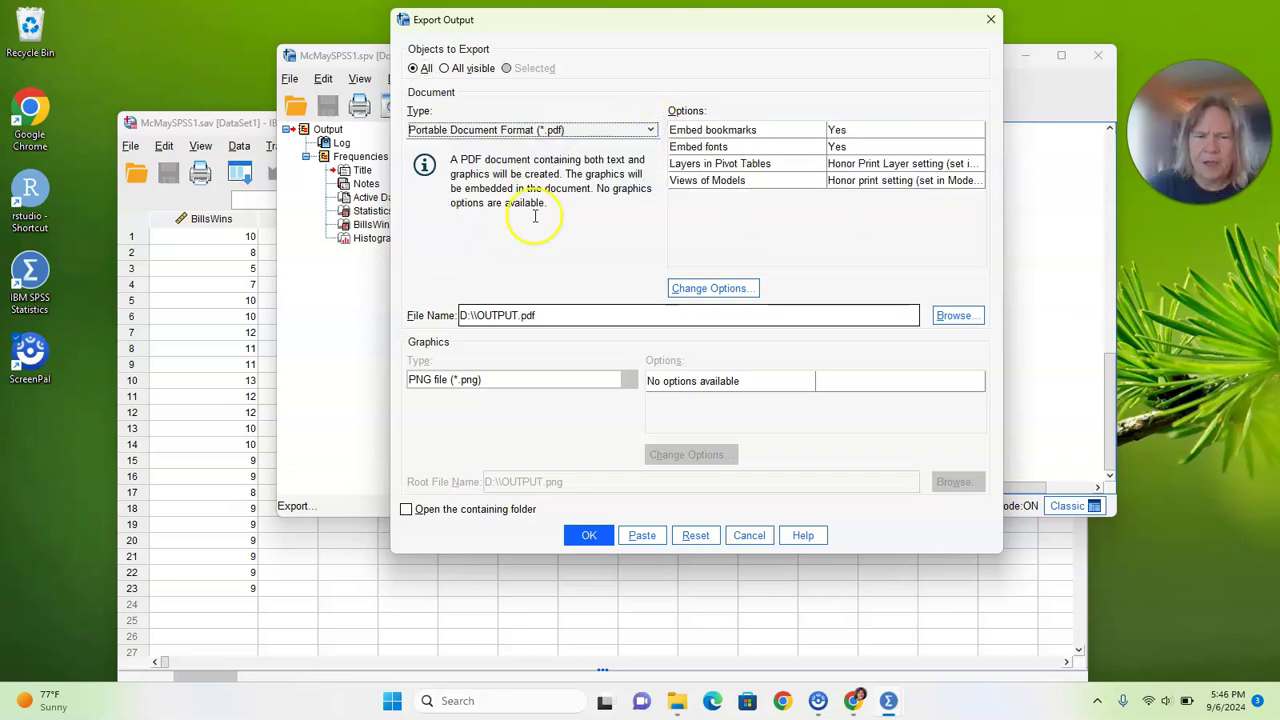
double_click(516, 315)
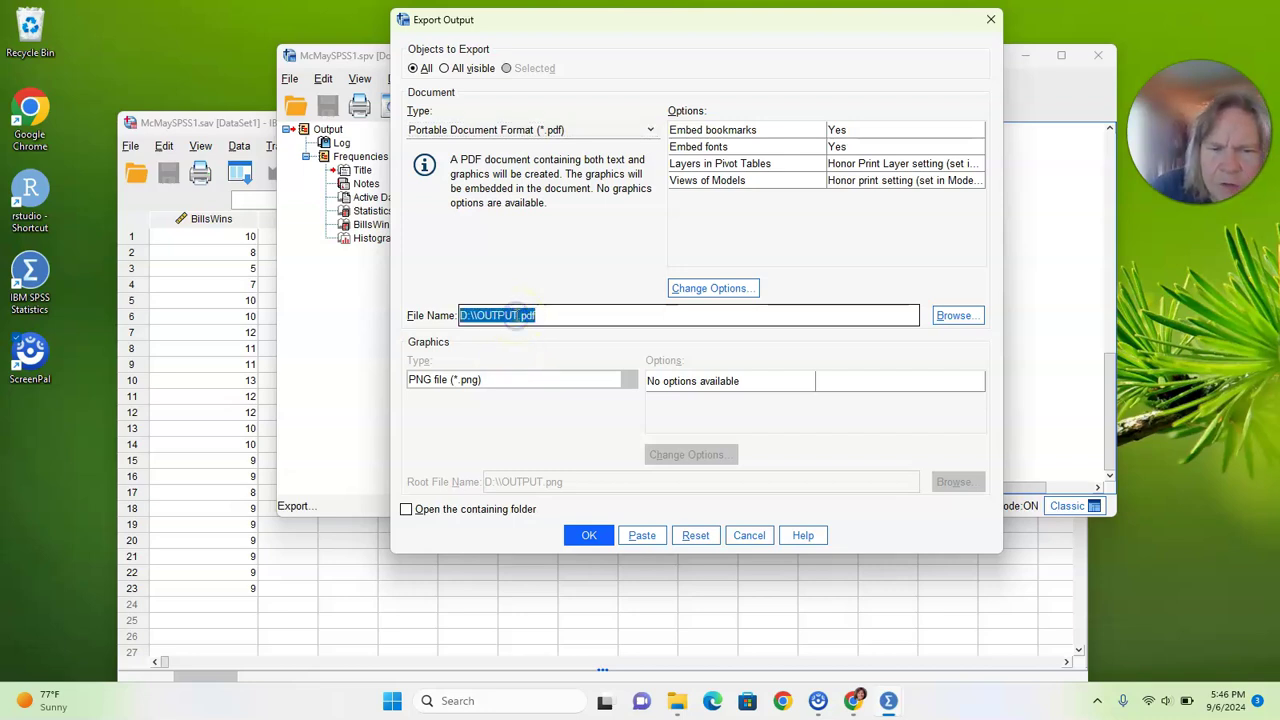
left_click(518, 315)
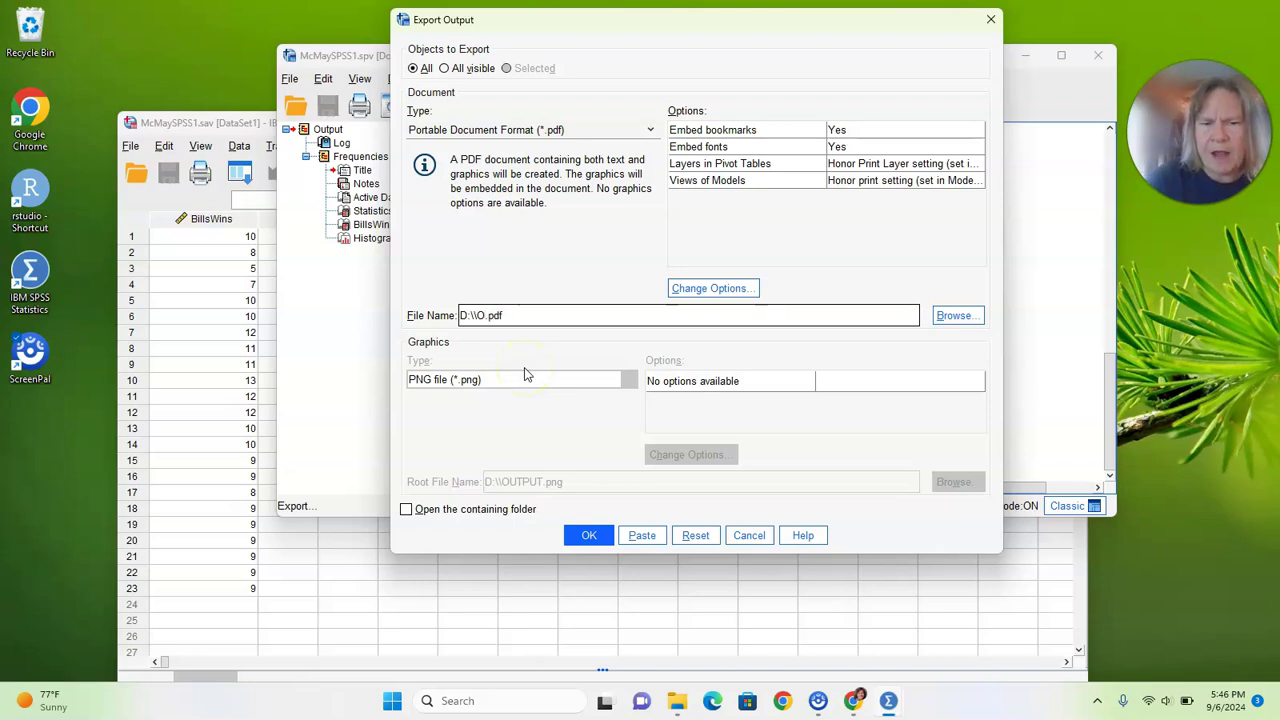
type("McMaySPSS1")
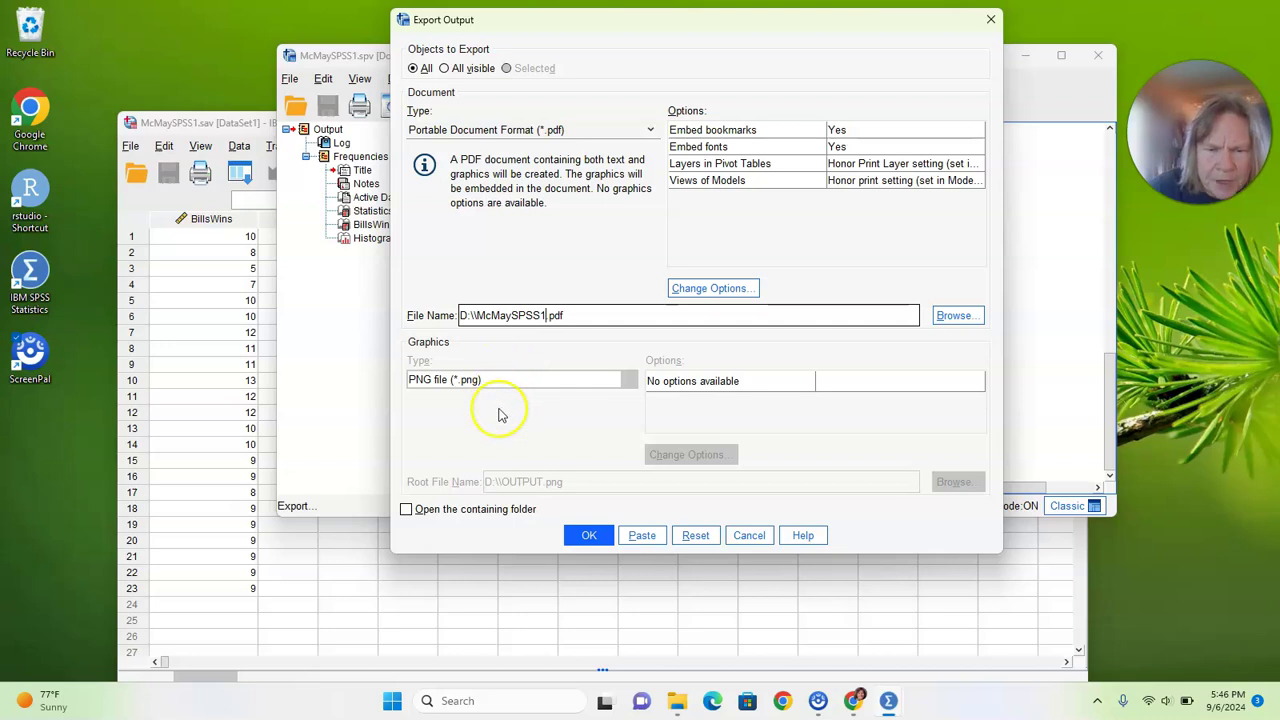
left_click(592, 537)
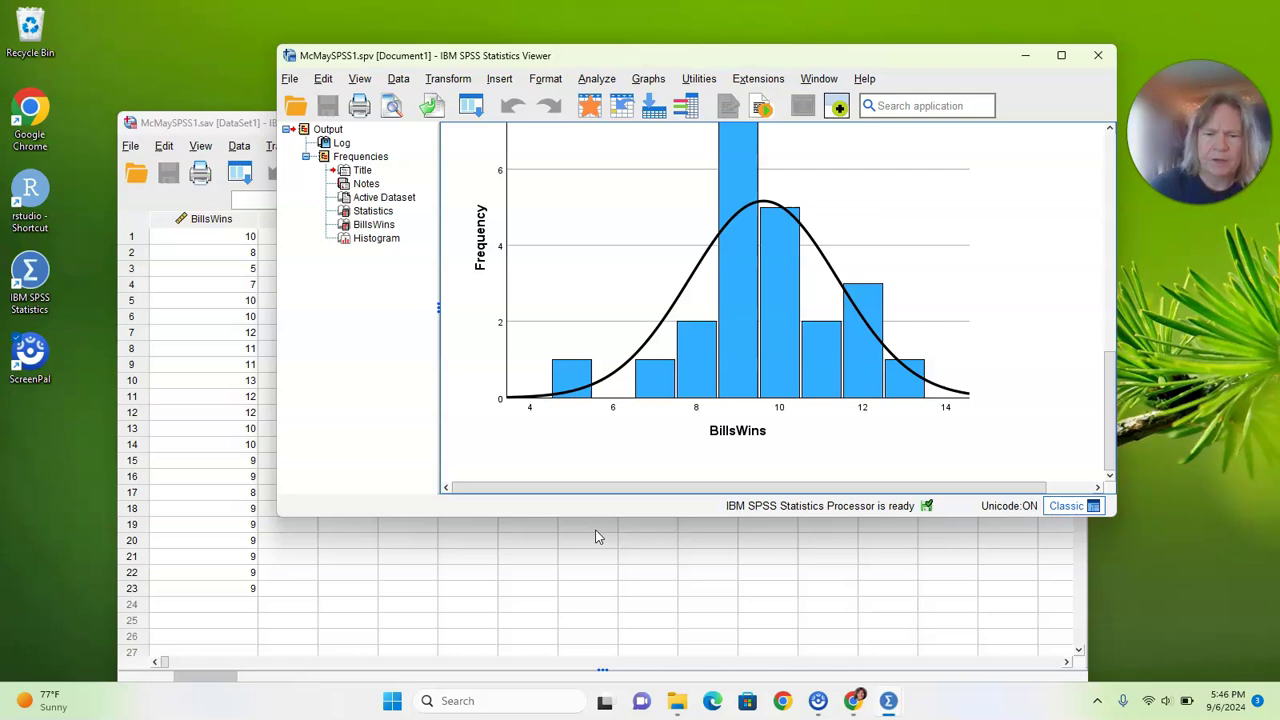
Minimize the output viewer and maximize the data editor window.
left_click(677, 45)
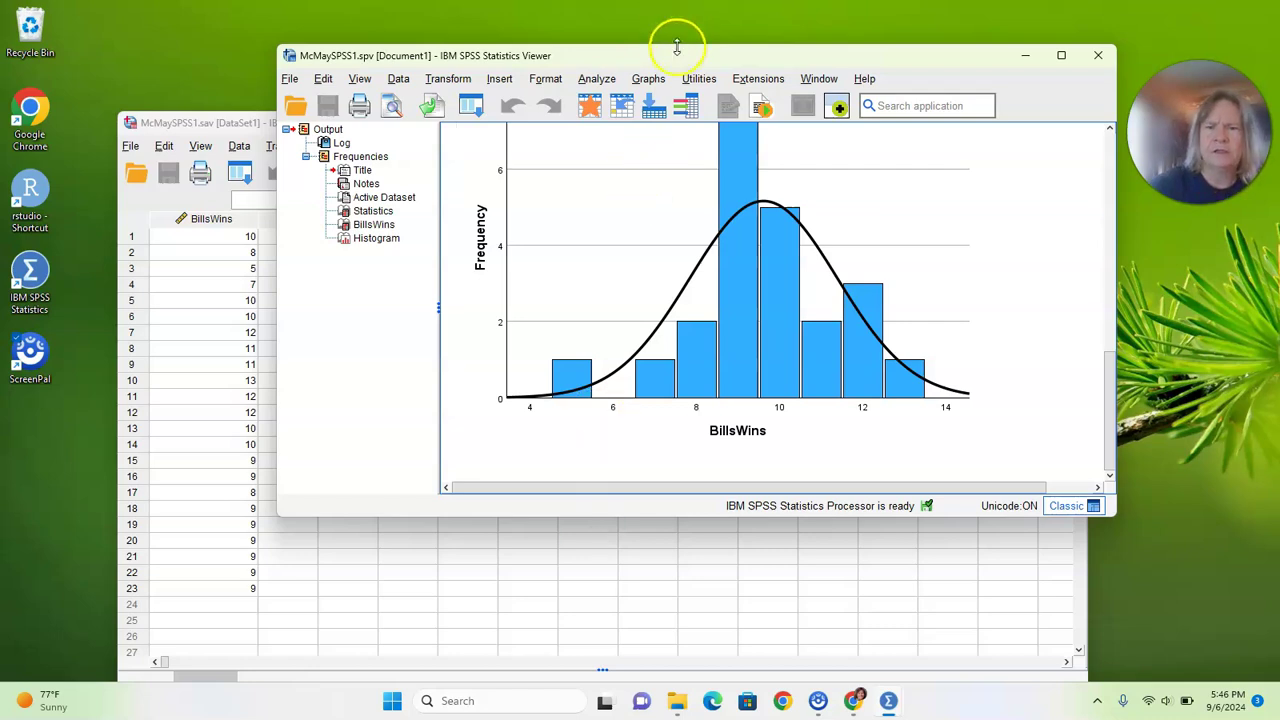
mouse_move(677, 52)
left_mouse_down()
mouse_move(677, 30)
mouse_move(663, 34)
left_mouse_up()
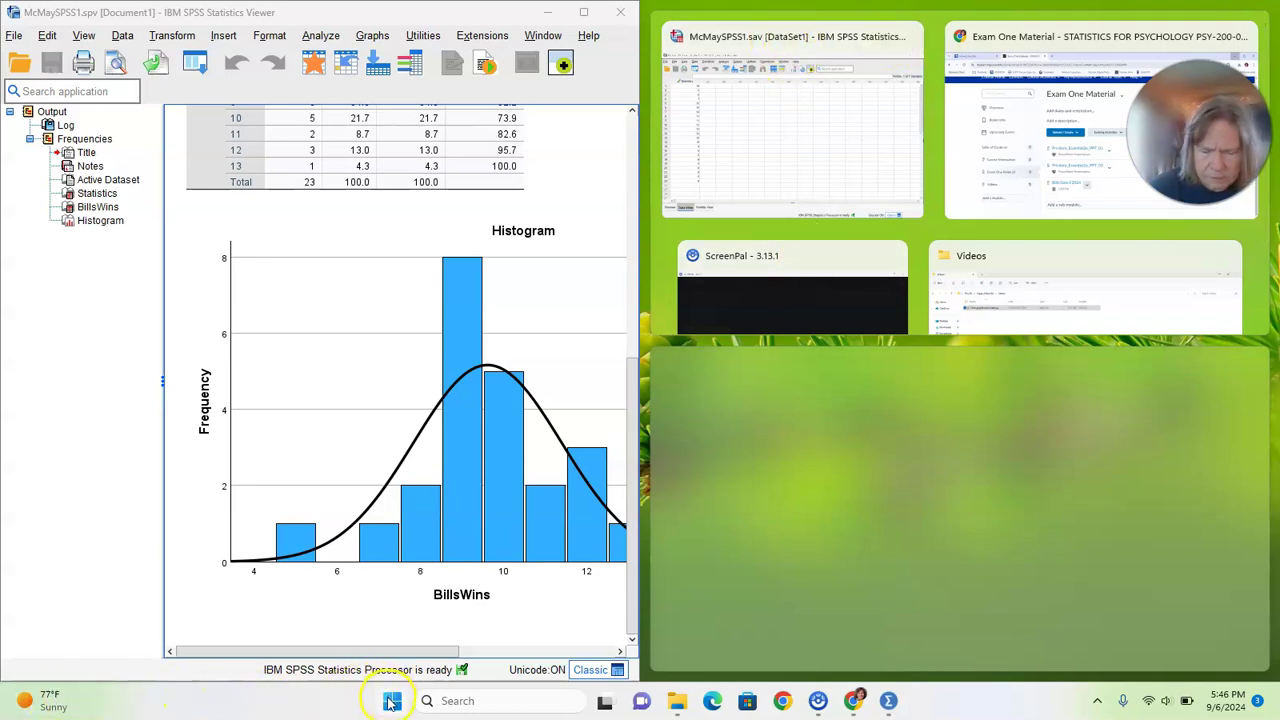
left_click(852, 702)
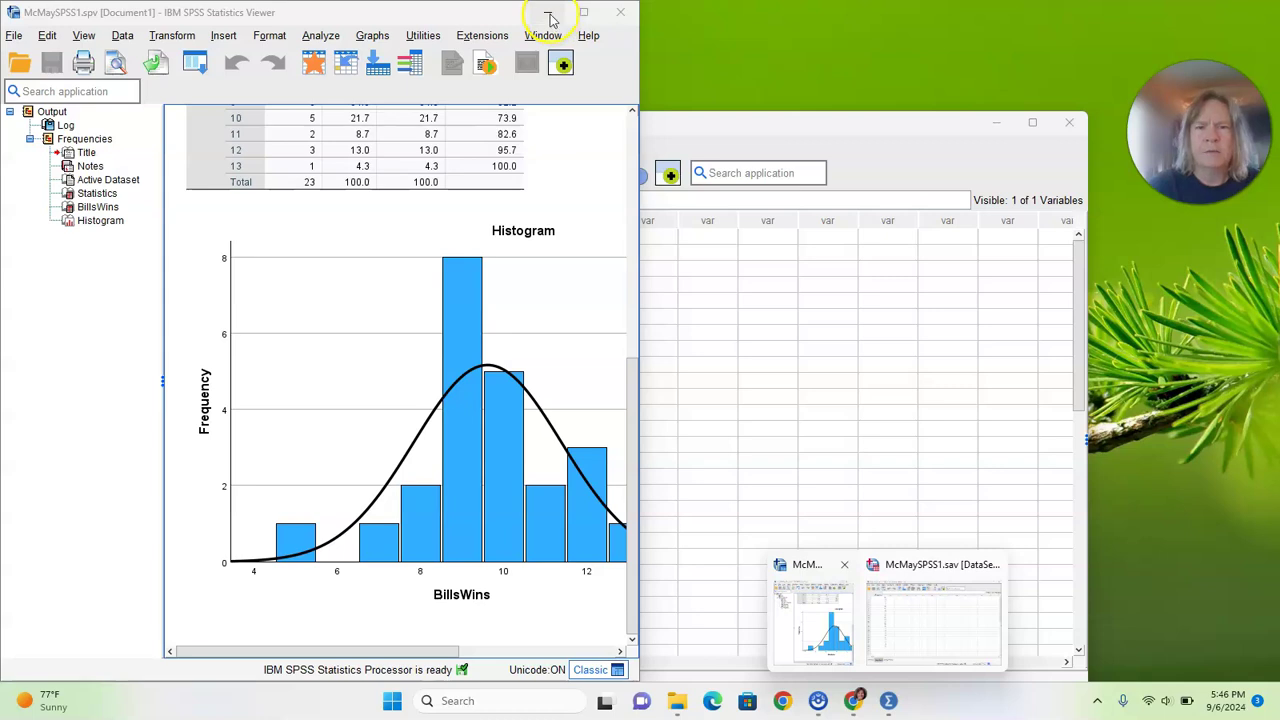
left_click(549, 14)
left_click_drag(506, 123, 525, 18)
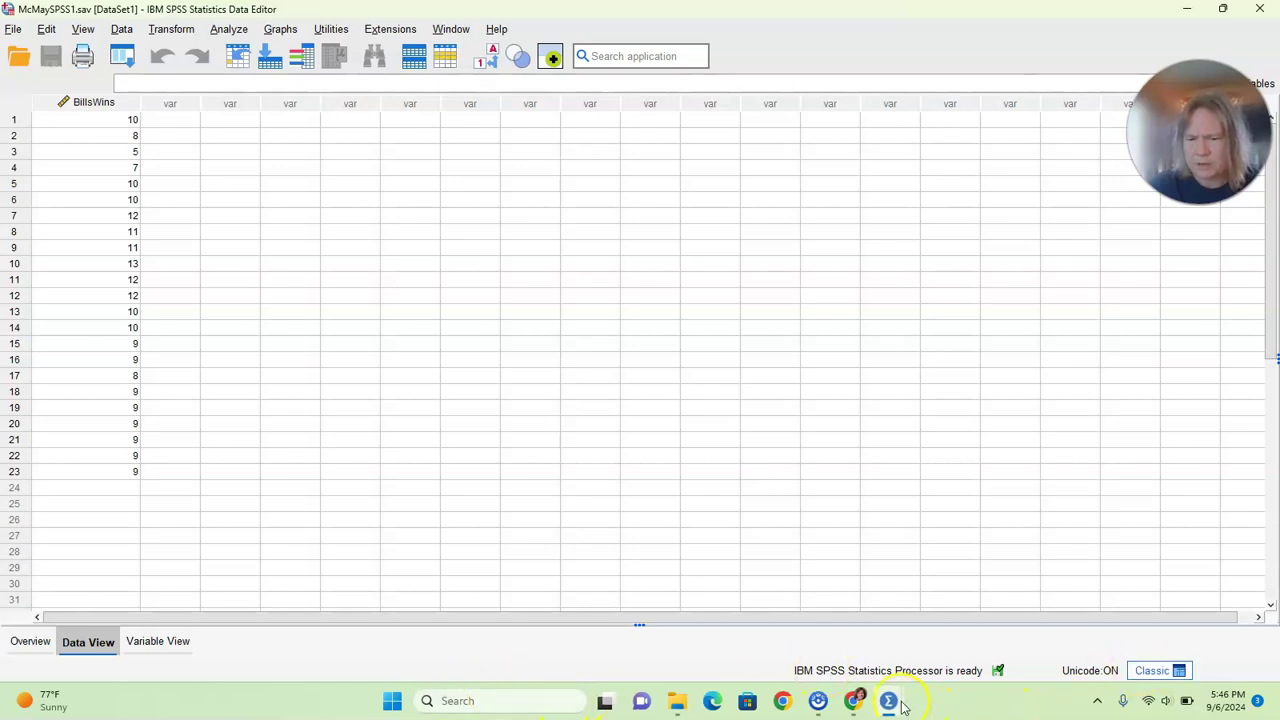
Switch to the course site in Chrome and look through the items in the Course Information module.
left_click(853, 701)
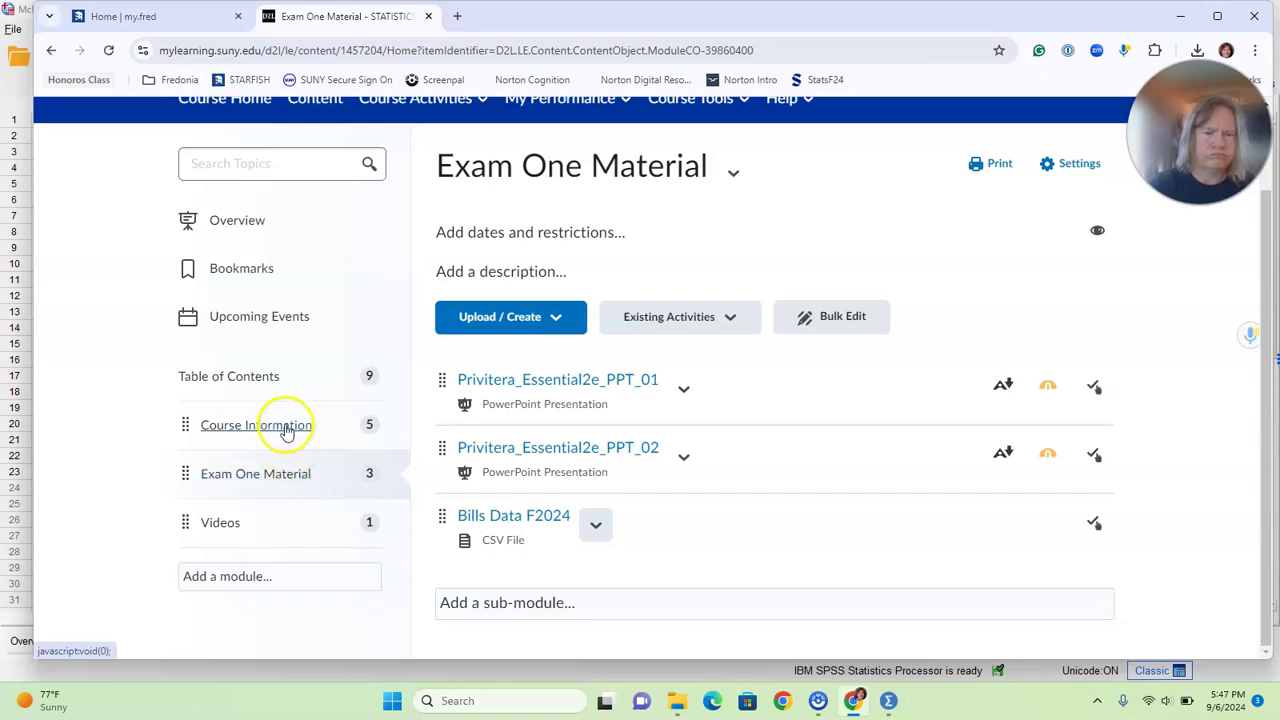
left_click(286, 473)
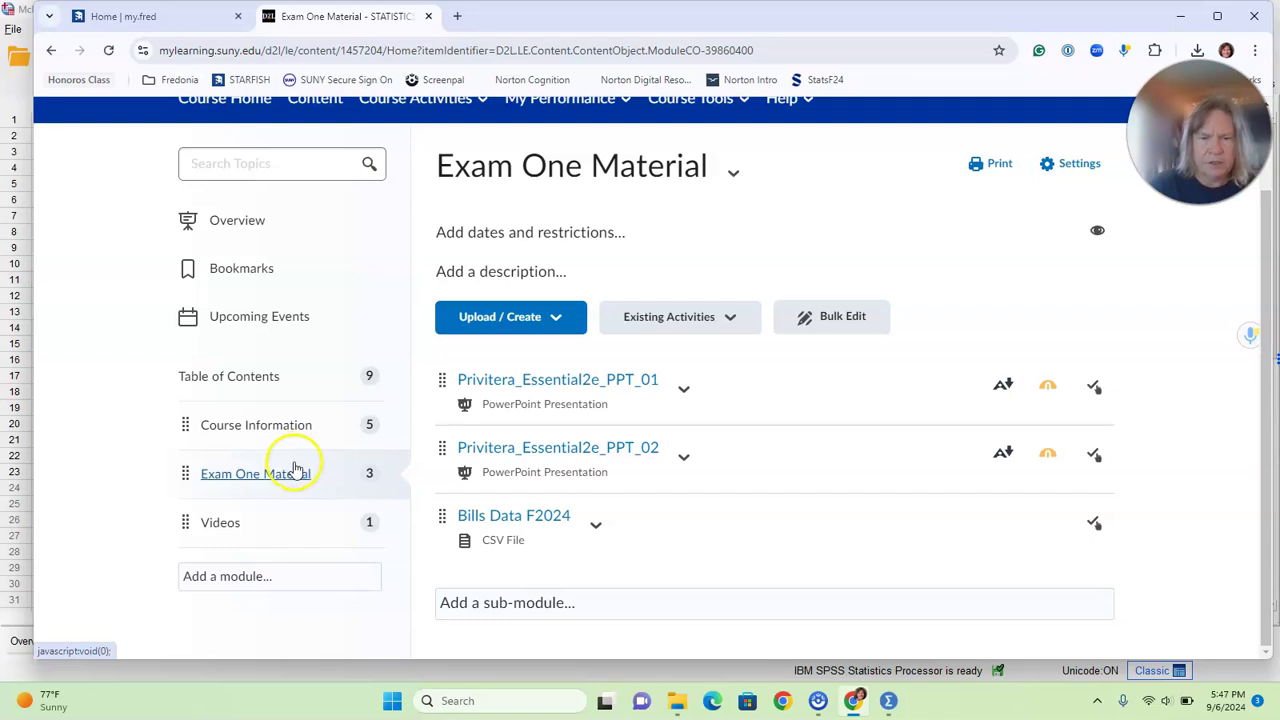
left_click(250, 424)
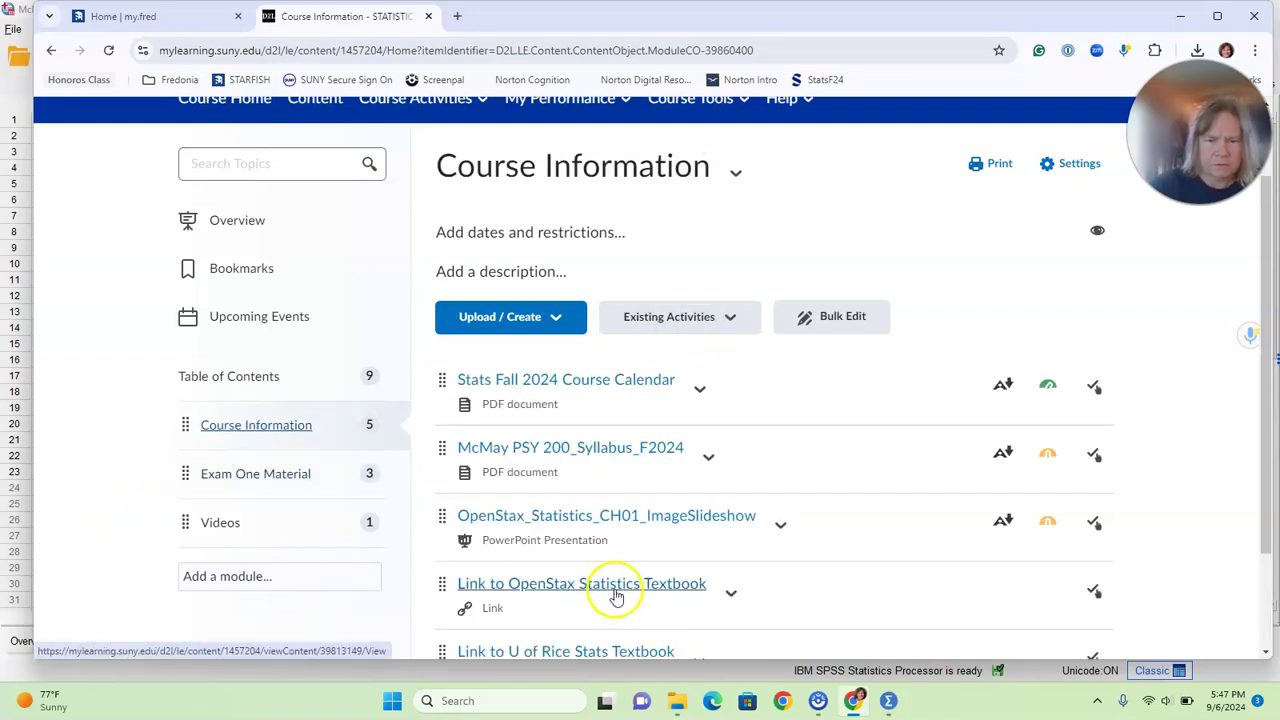
scroll(616, 596, "down", 2)
scroll(616, 596, "up", 3)
scroll(612, 590, "down", 3)
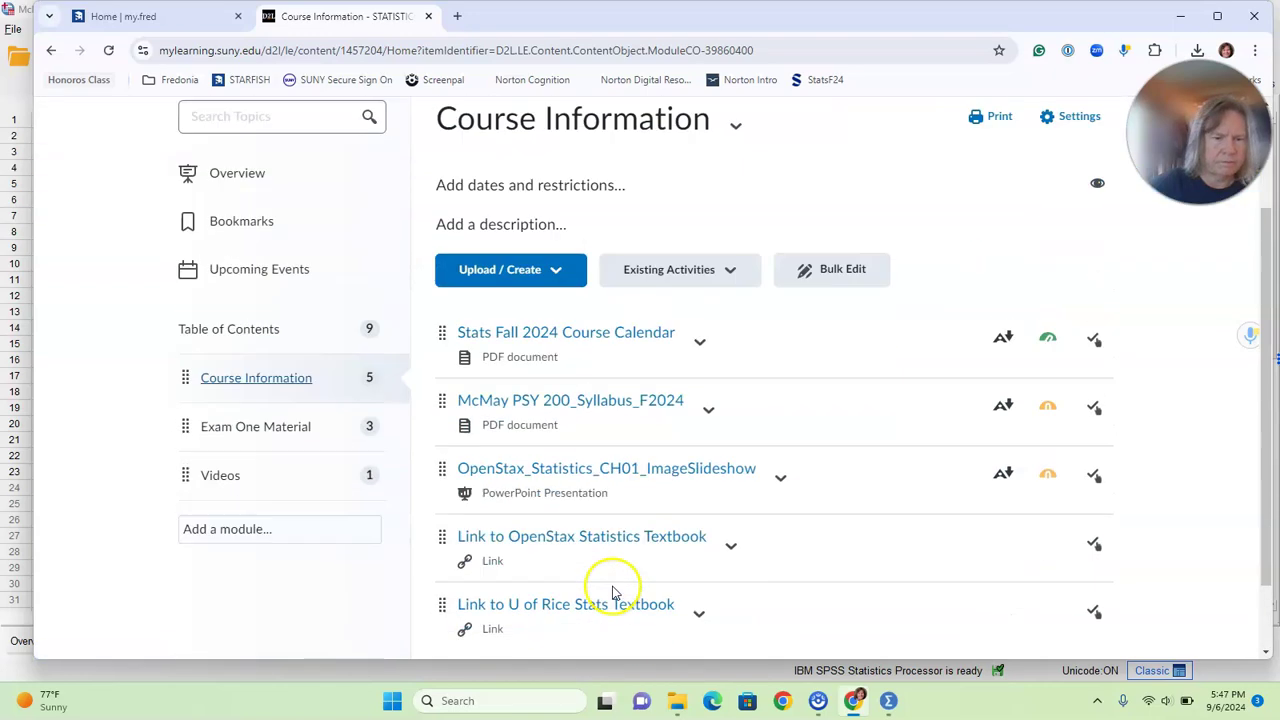
scroll(570, 385, "up", 3)
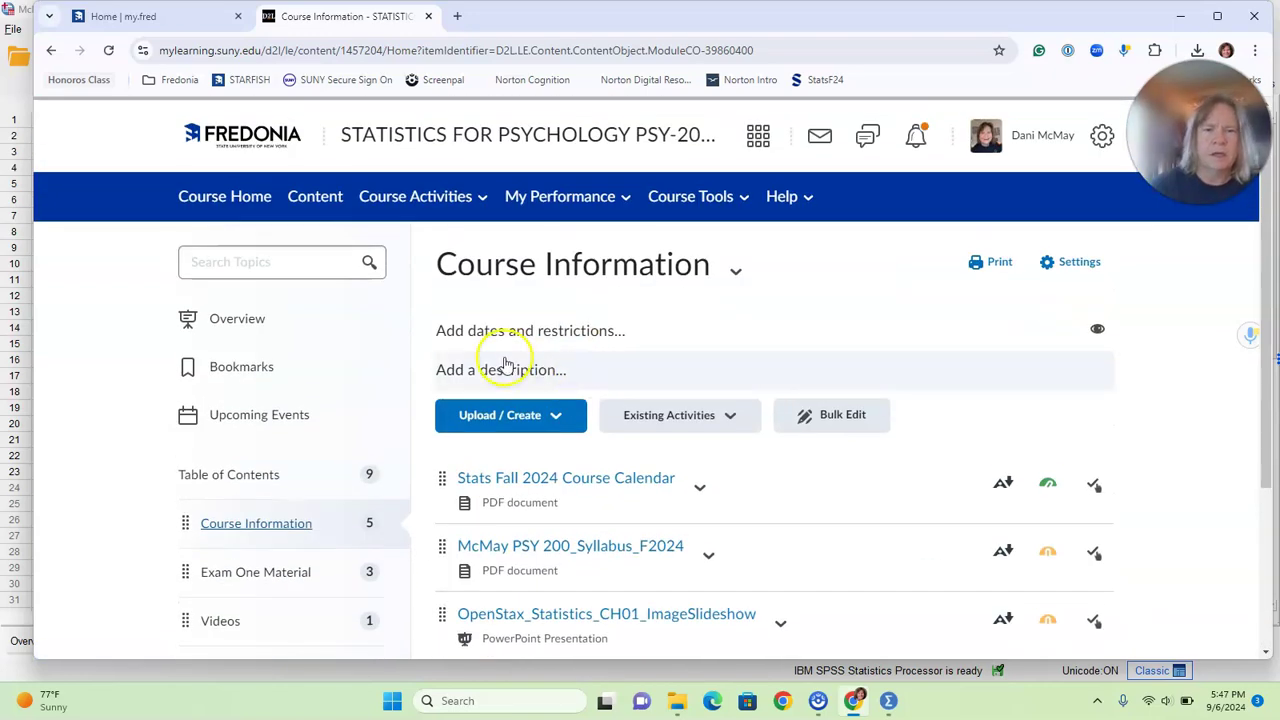
Open the course's Assignments list and view the submissions page of the SPSS1 assignment.
left_click(449, 200)
left_click(403, 251)
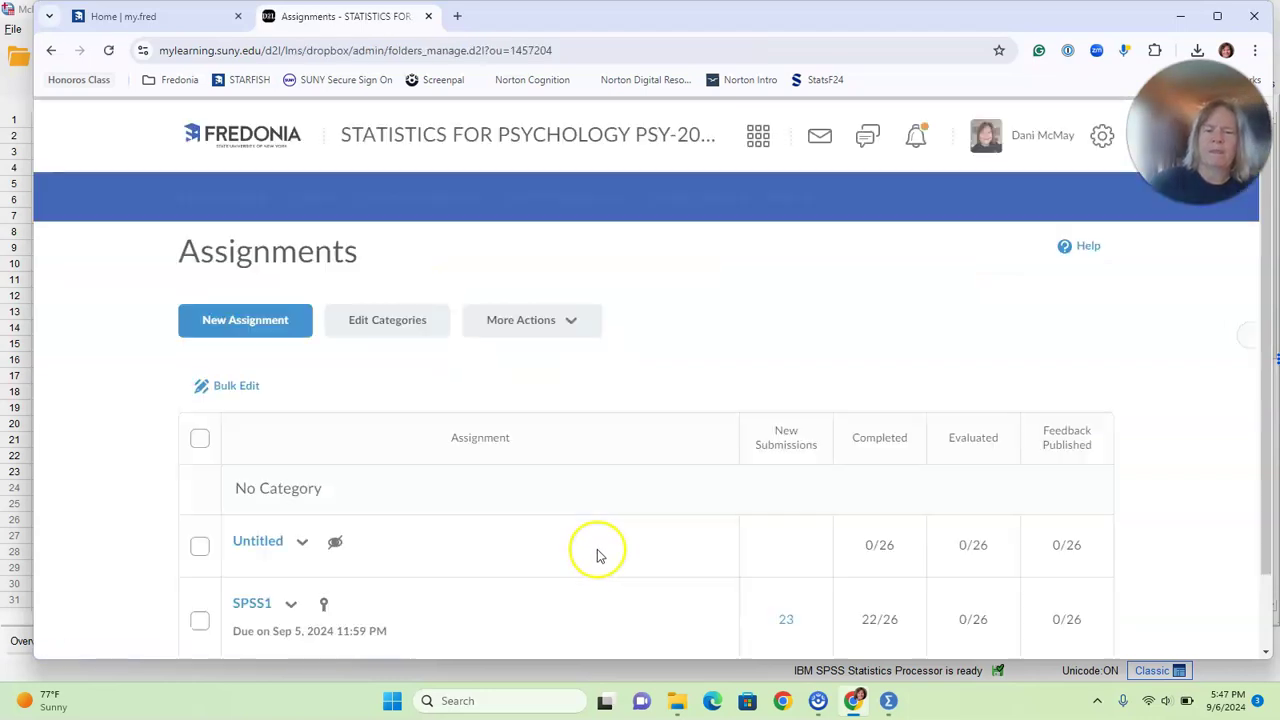
left_click(253, 603)
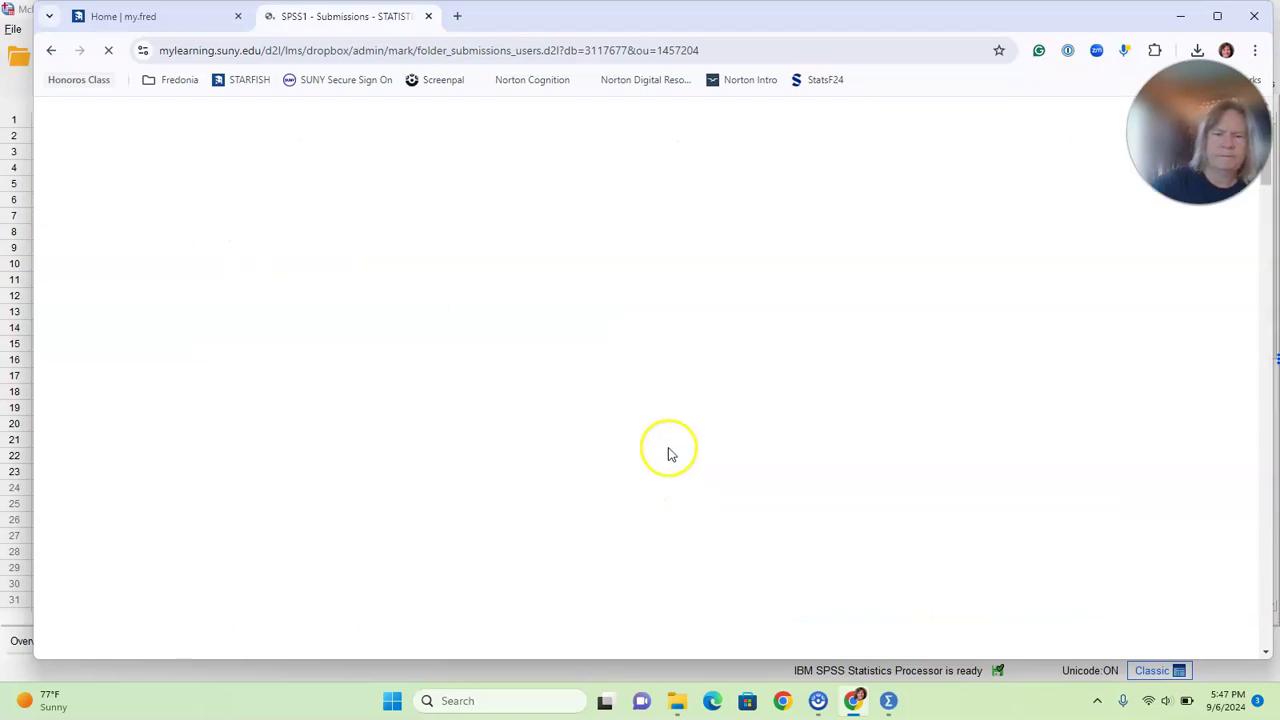
scroll(636, 462, "down", 2)
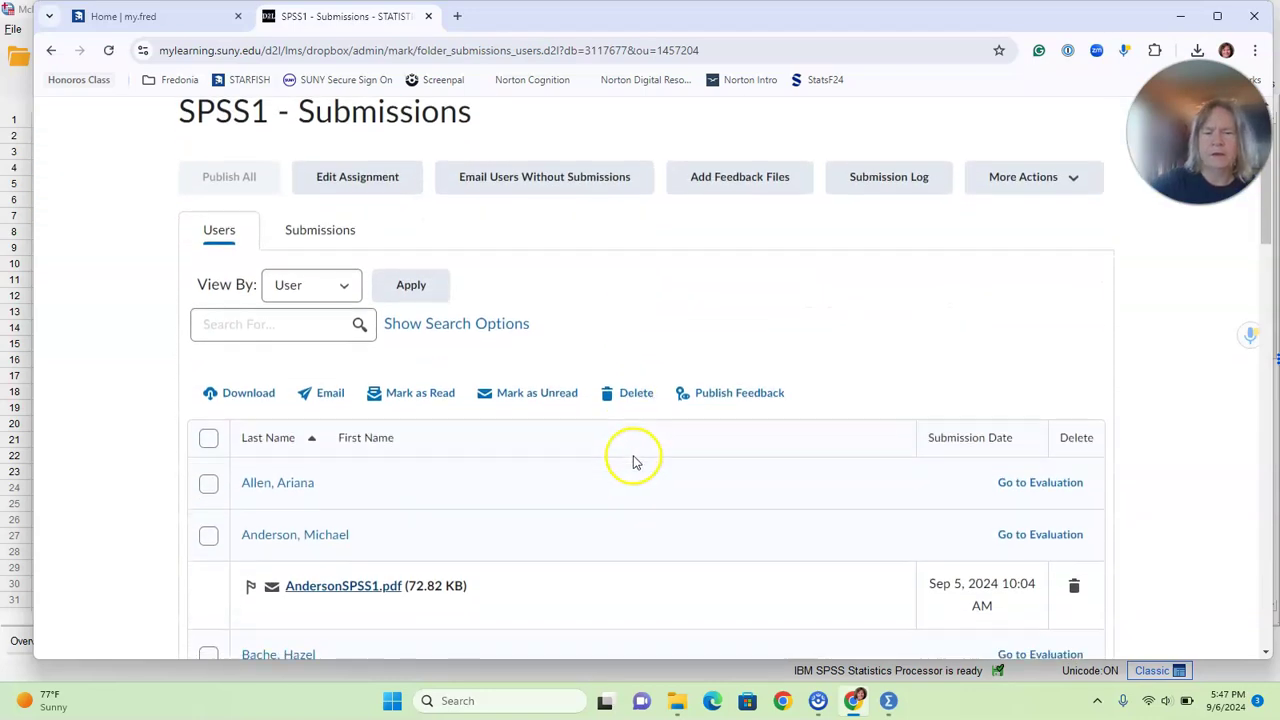
scroll(632, 462, "up", 2)
left_click(622, 475)
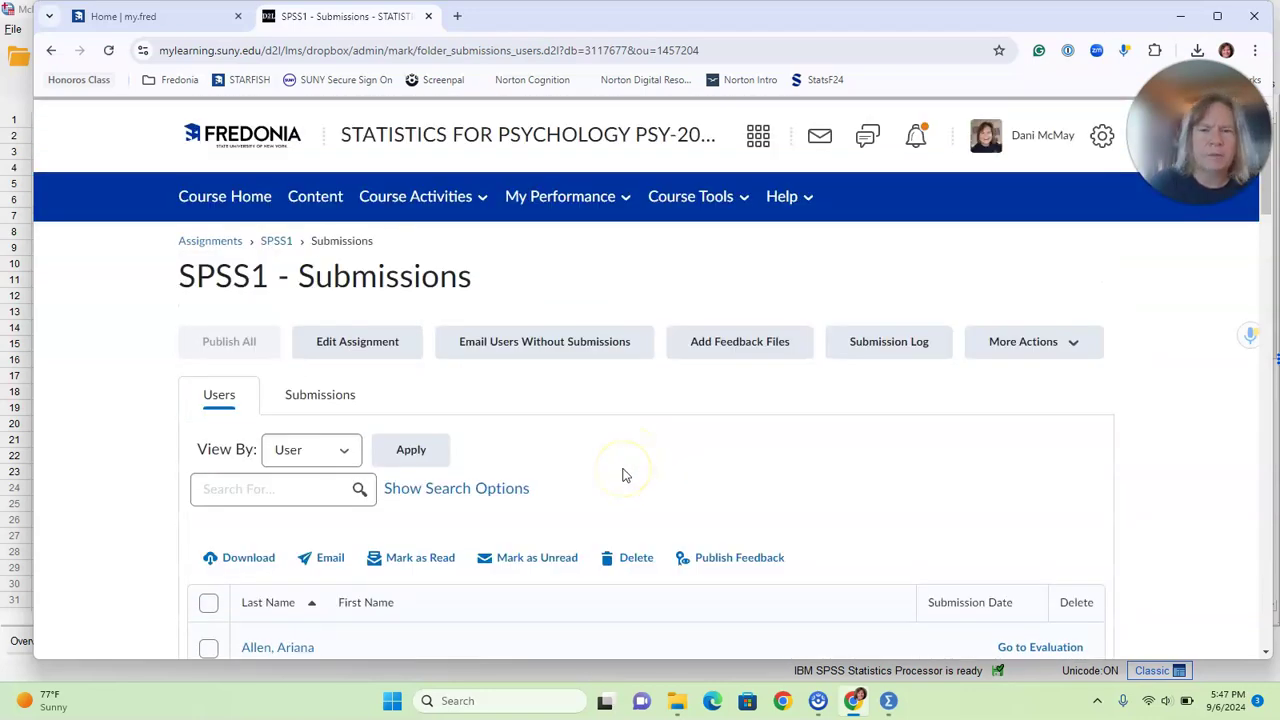